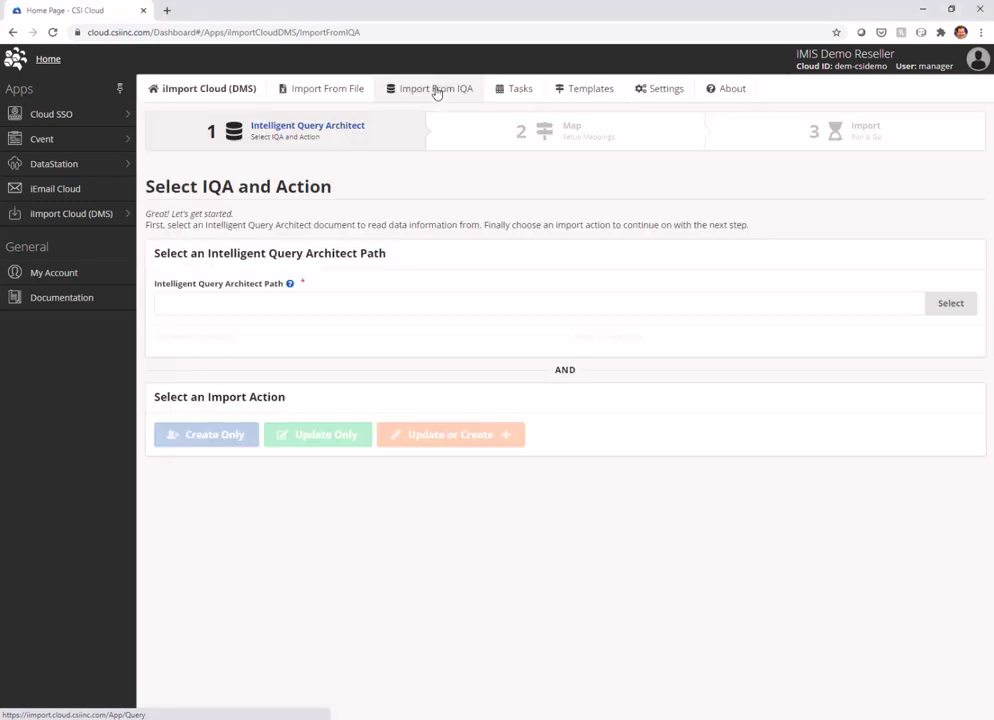
# Step: Choose the Expired Members query in the .CSI folder as the IQA source ($/.CSI/Expired Members)
pyautogui.click(951, 308)
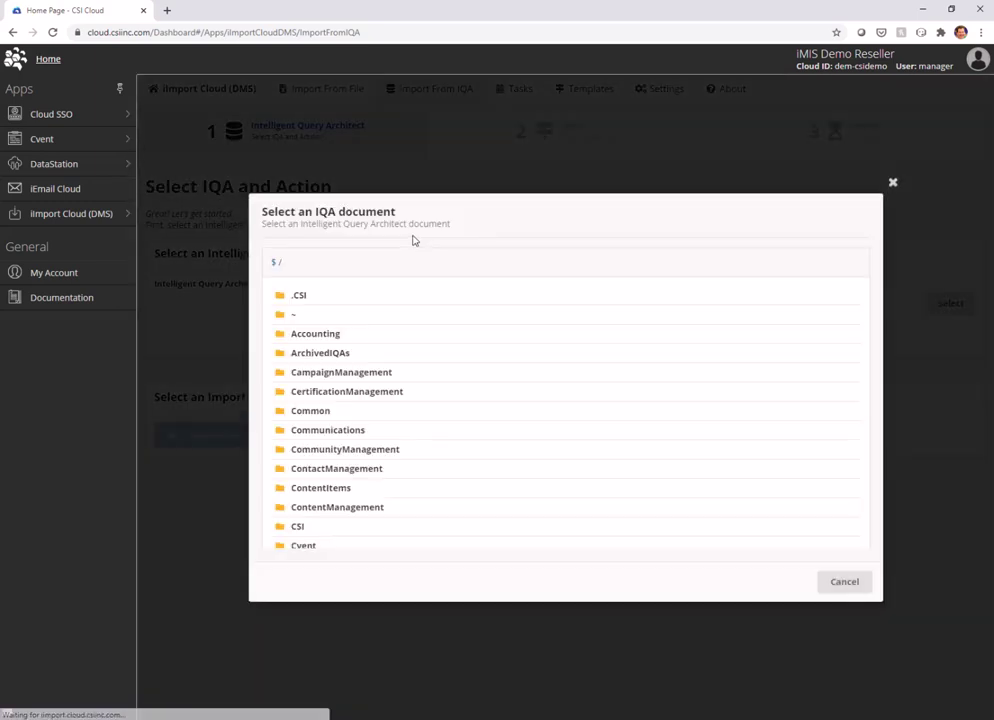
pyautogui.click(301, 197)
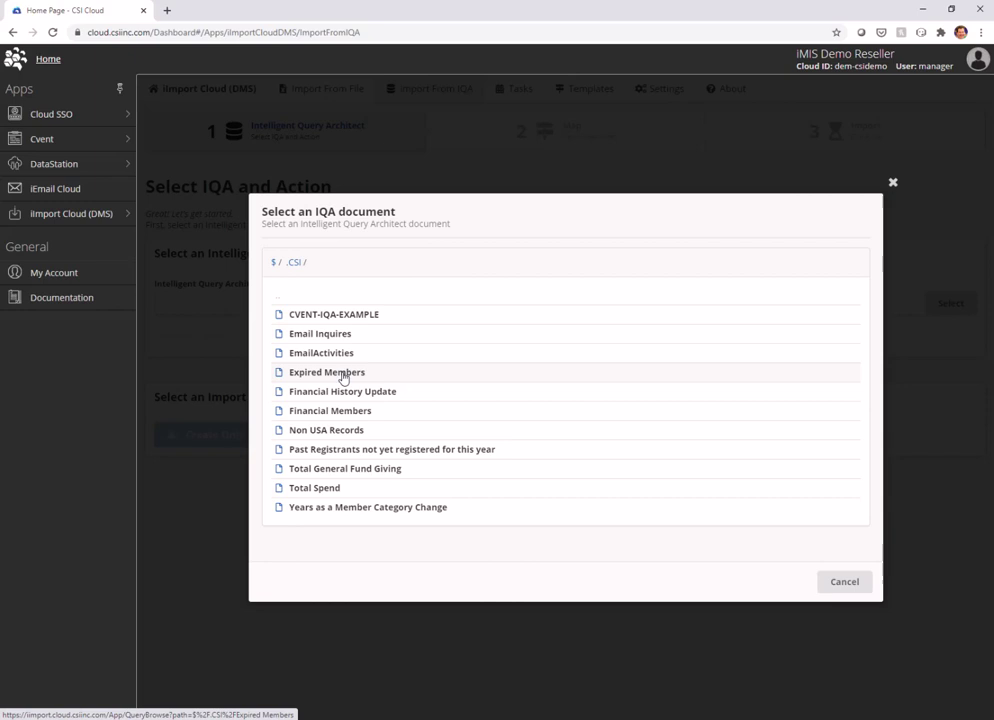
pyautogui.click(343, 374)
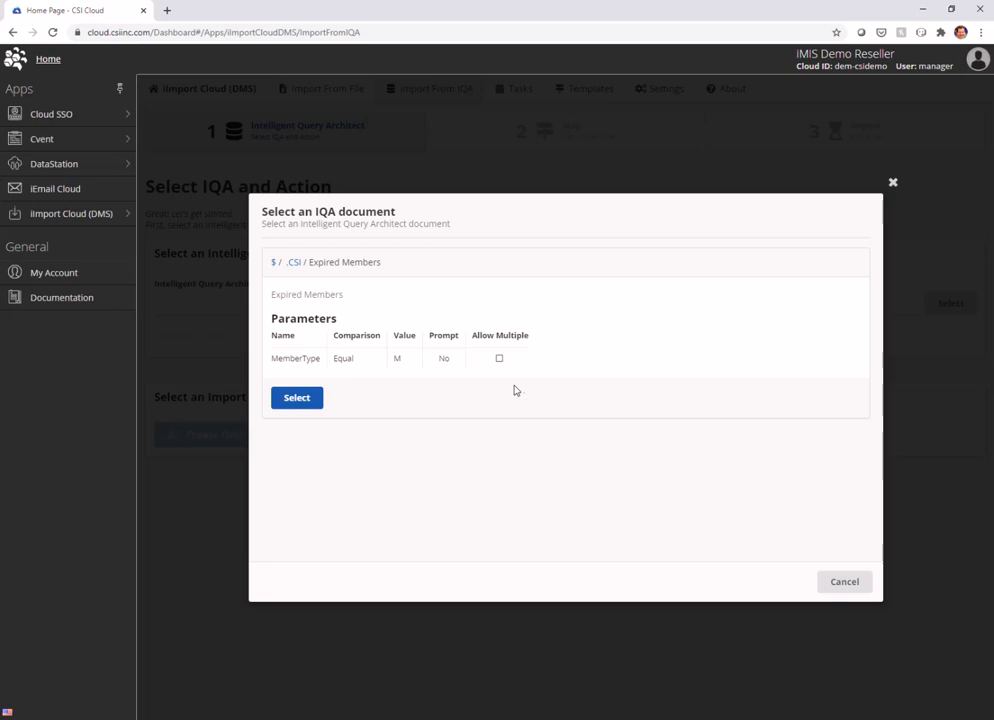
pyautogui.click(296, 401)
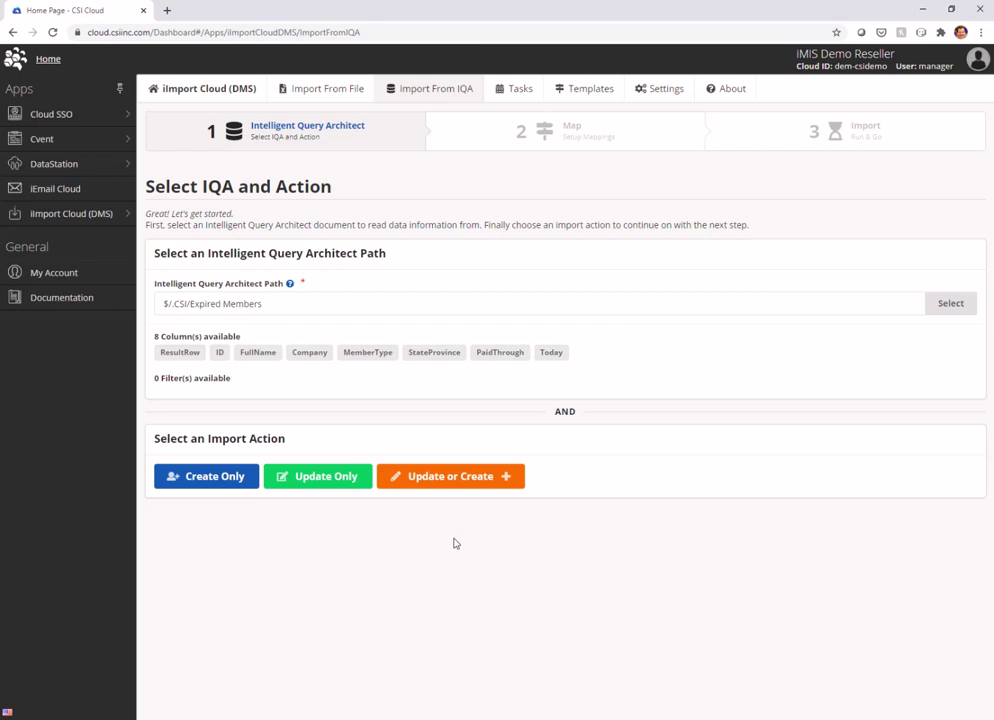
# Step: Choose Update or Create, then map the ID column to Contact iMIS ID as the match key
pyautogui.click(446, 477)
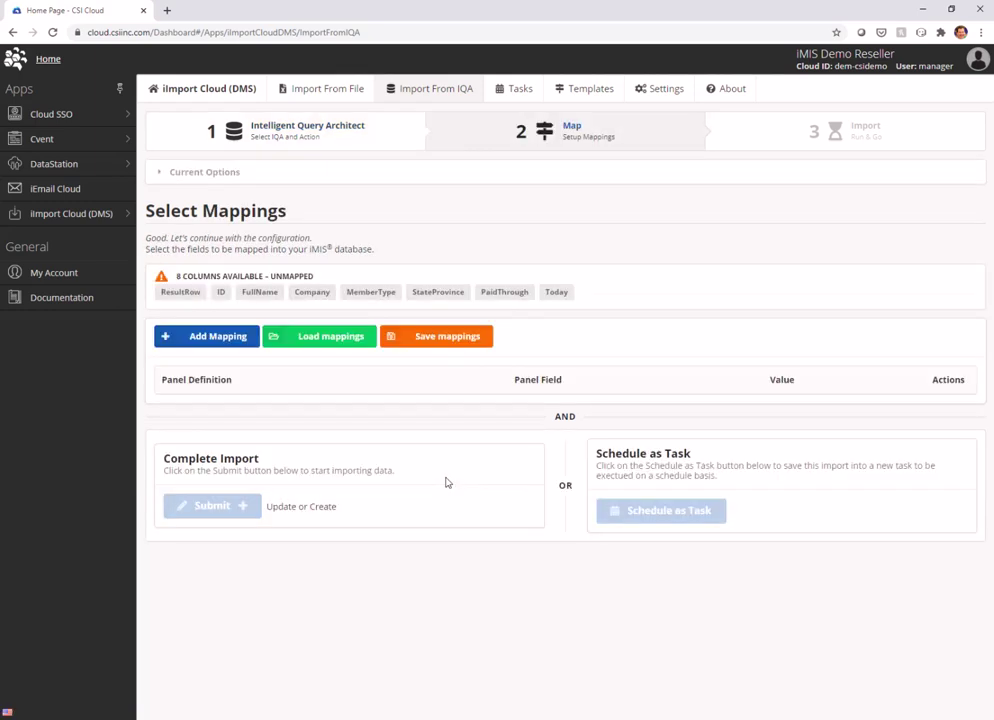
pyautogui.click(222, 292)
pyautogui.click(190, 207)
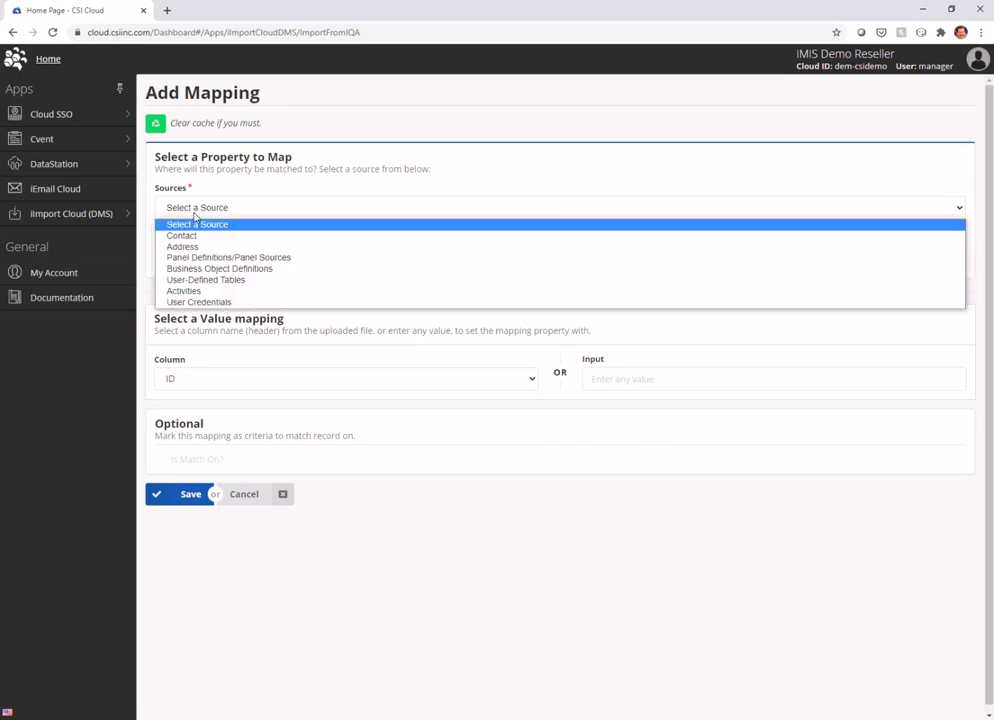
pyautogui.click(186, 233)
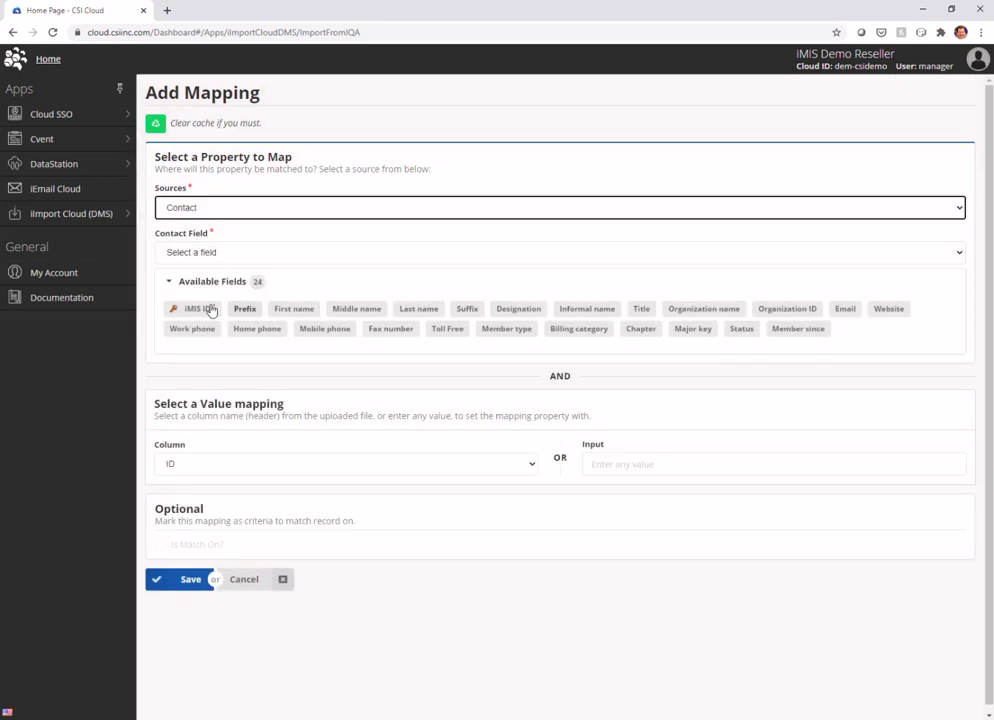
pyautogui.click(195, 308)
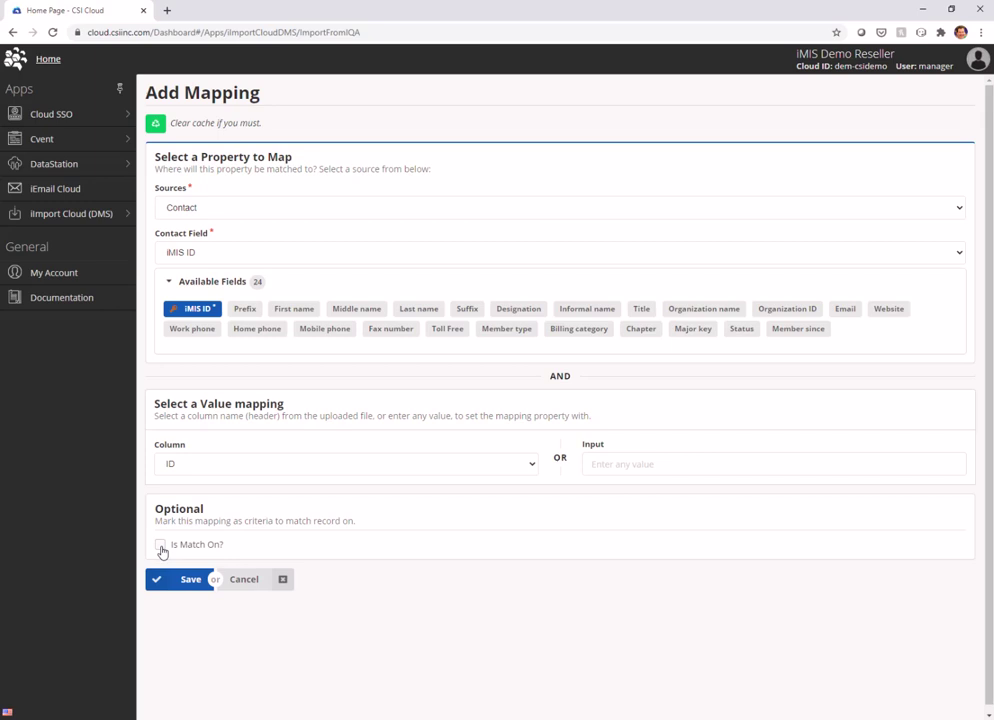
pyautogui.click(161, 546)
pyautogui.click(174, 580)
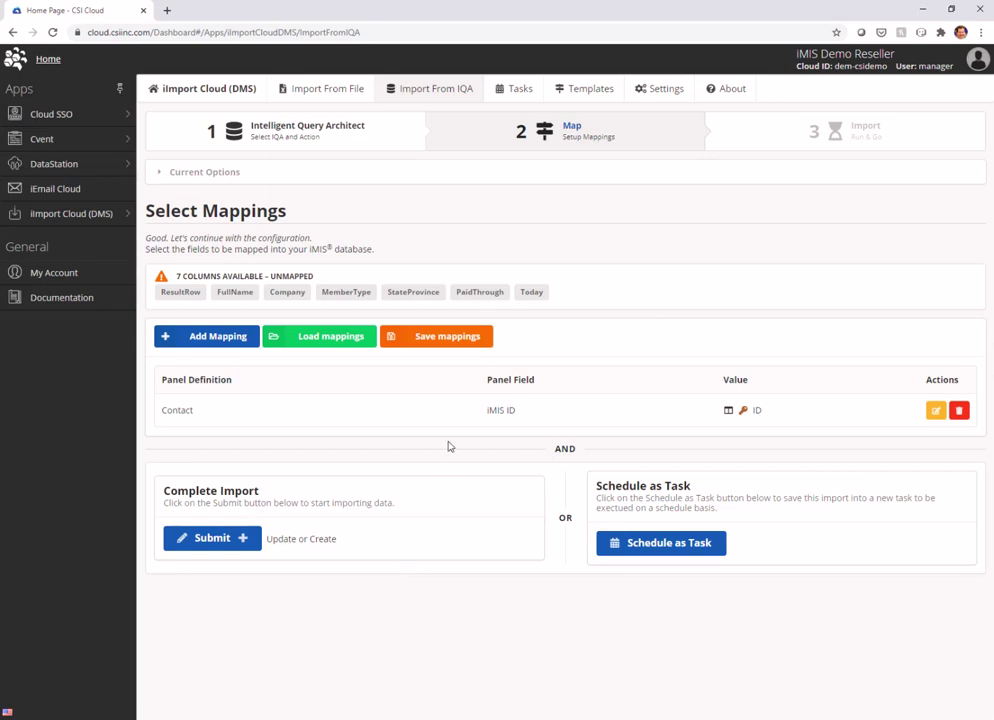
# Step: Add a Contact mapping that fills Member type with the fixed input NM
pyautogui.click(206, 338)
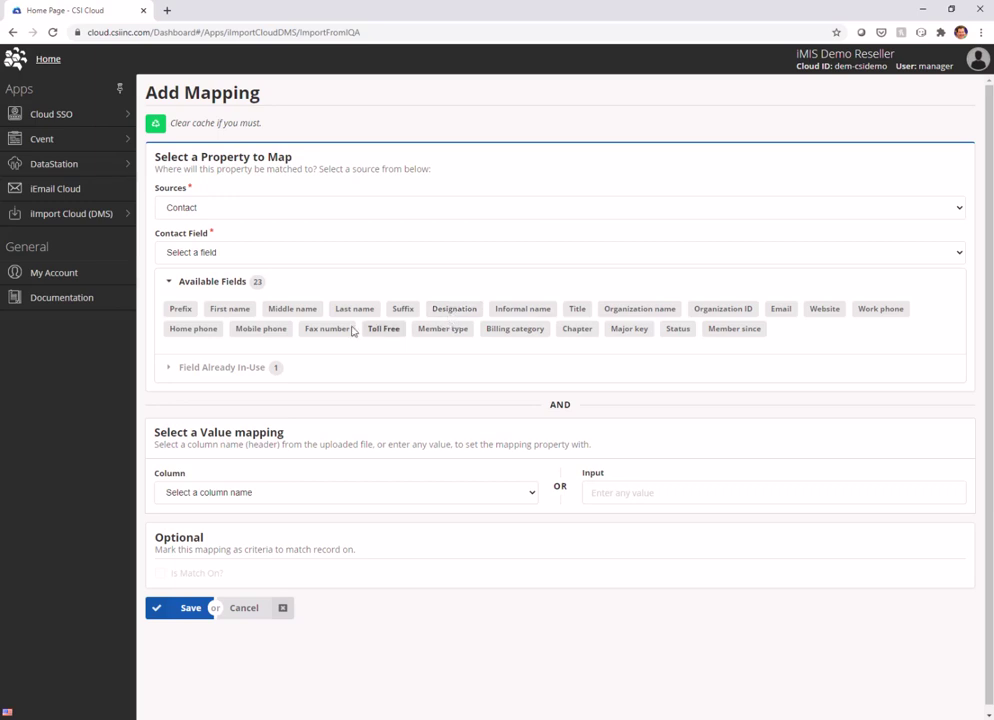
pyautogui.click(453, 333)
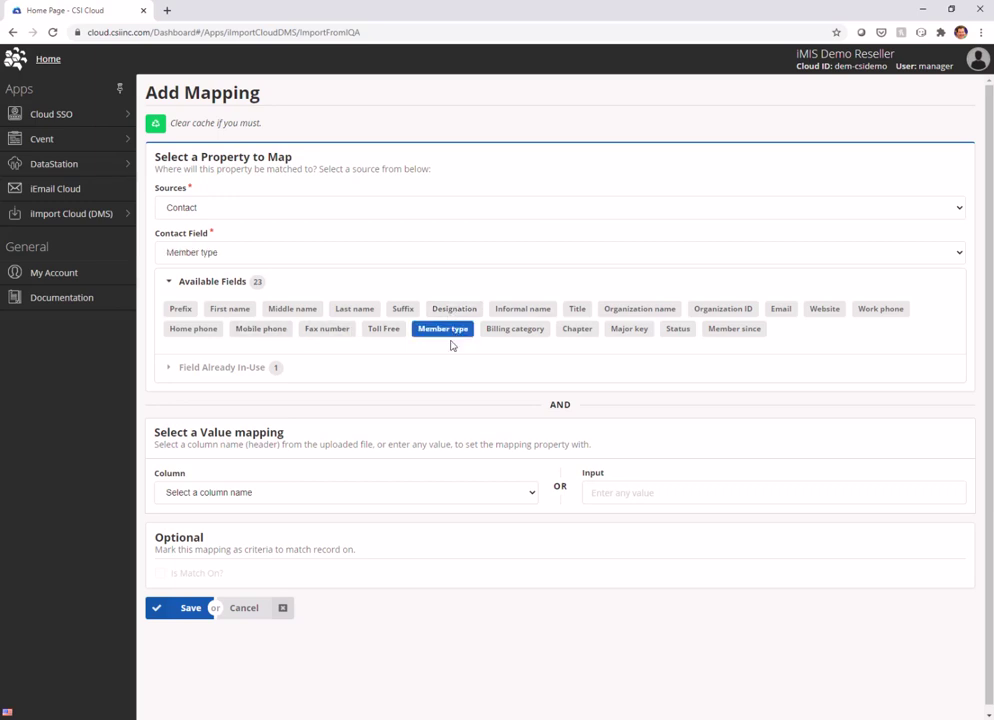
pyautogui.click(610, 491)
pyautogui.write('NM')
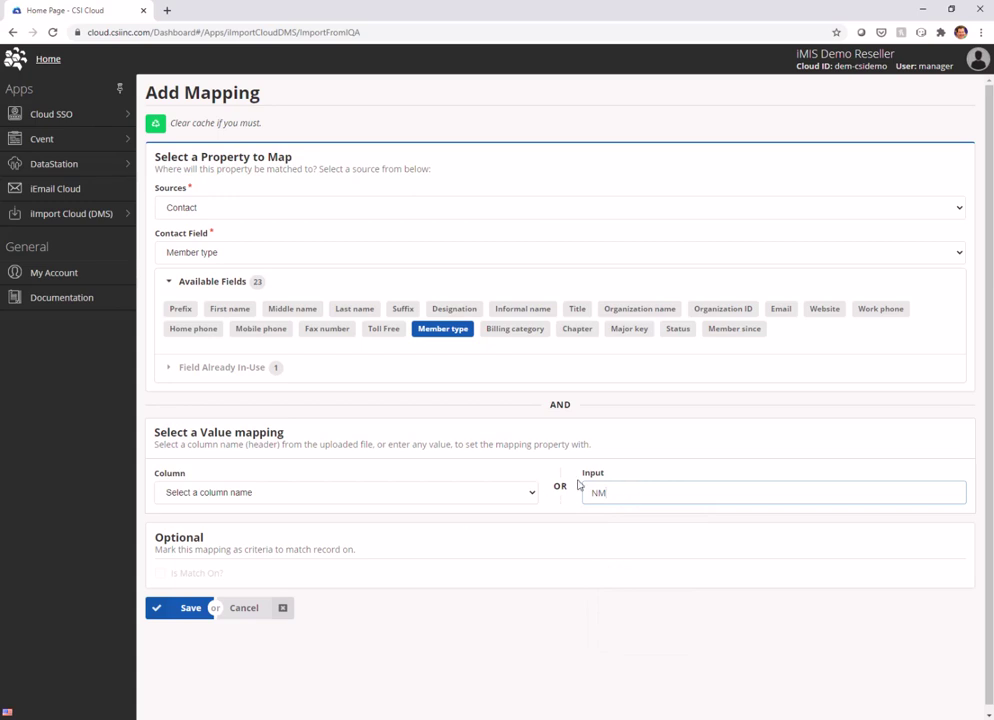
pyautogui.click(168, 608)
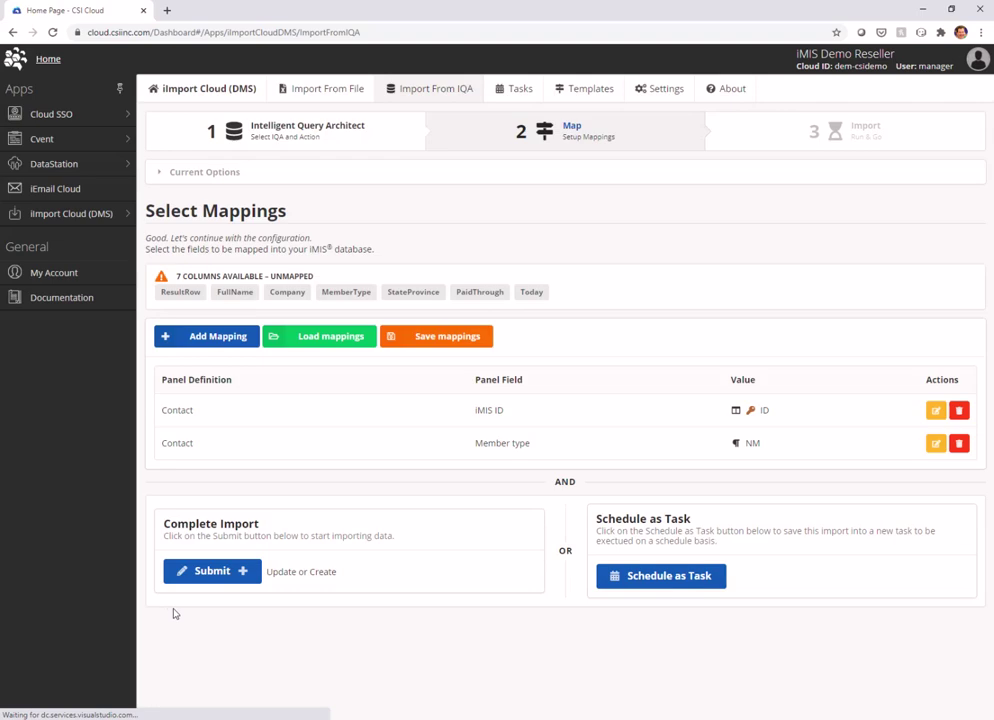
# Step: Map the ID column to the Activities IMIS ID field and tick Is Match On
pyautogui.click(192, 342)
pyautogui.click(202, 210)
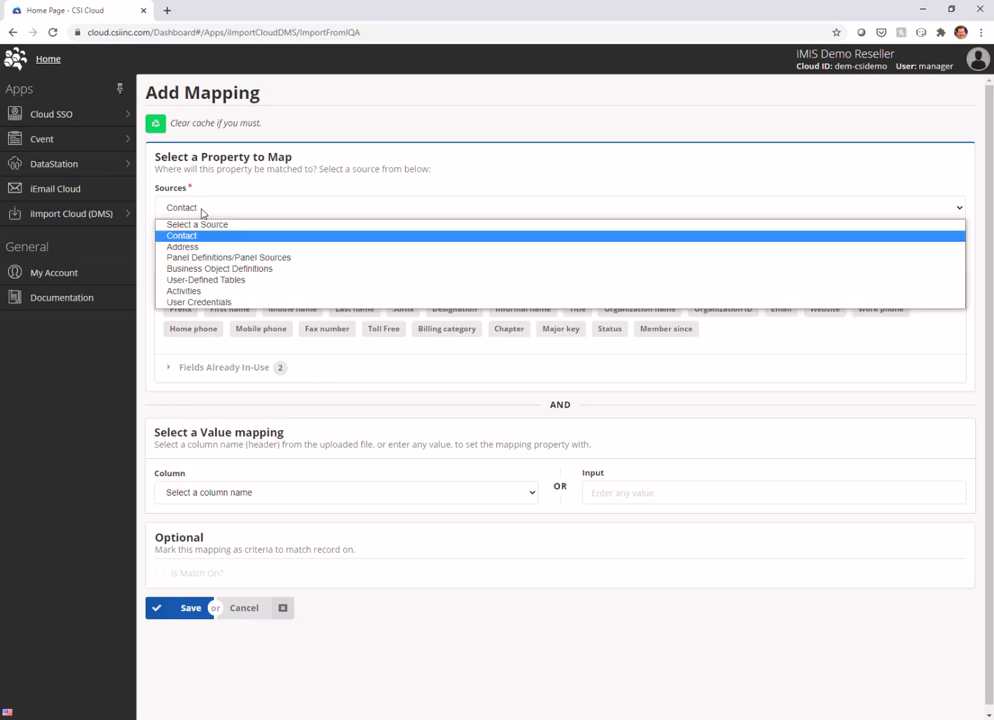
pyautogui.click(178, 291)
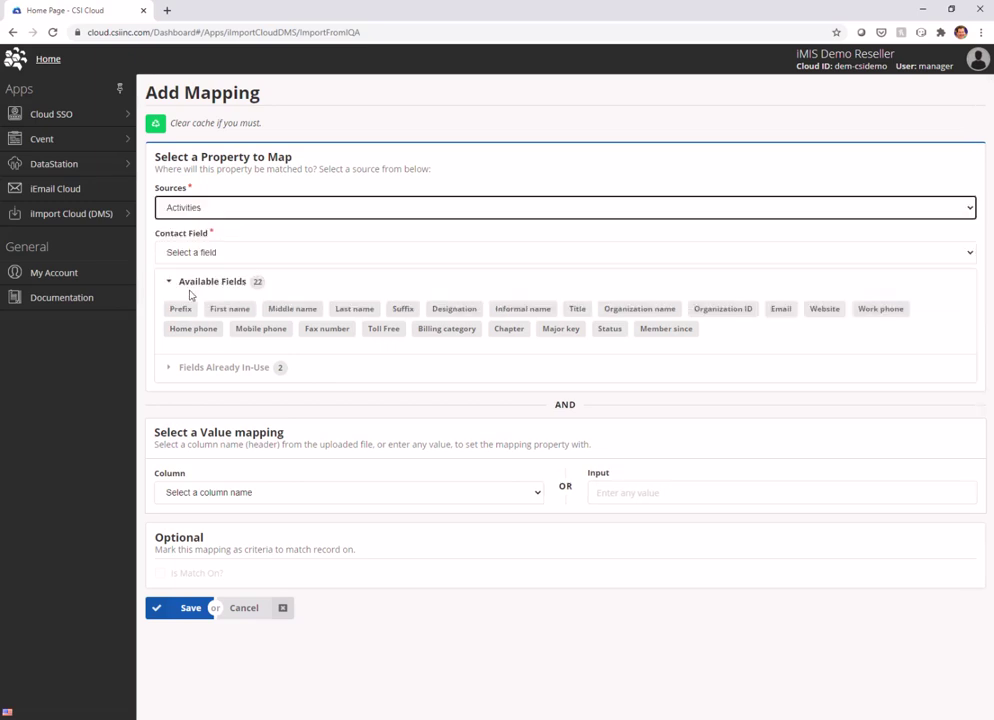
pyautogui.click(200, 253)
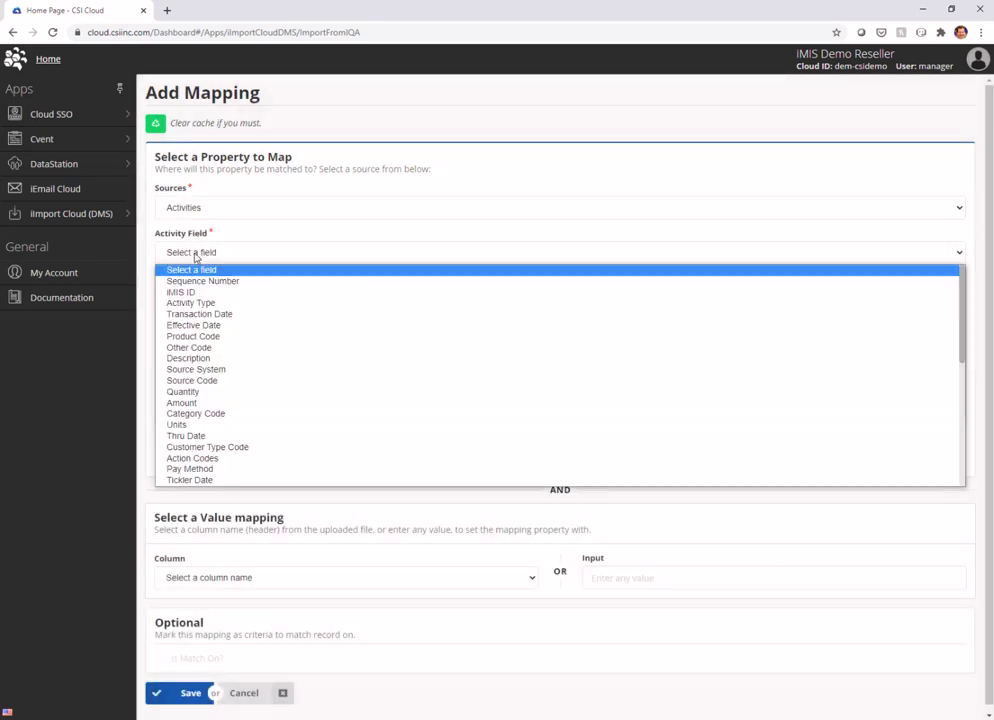
pyautogui.click(185, 293)
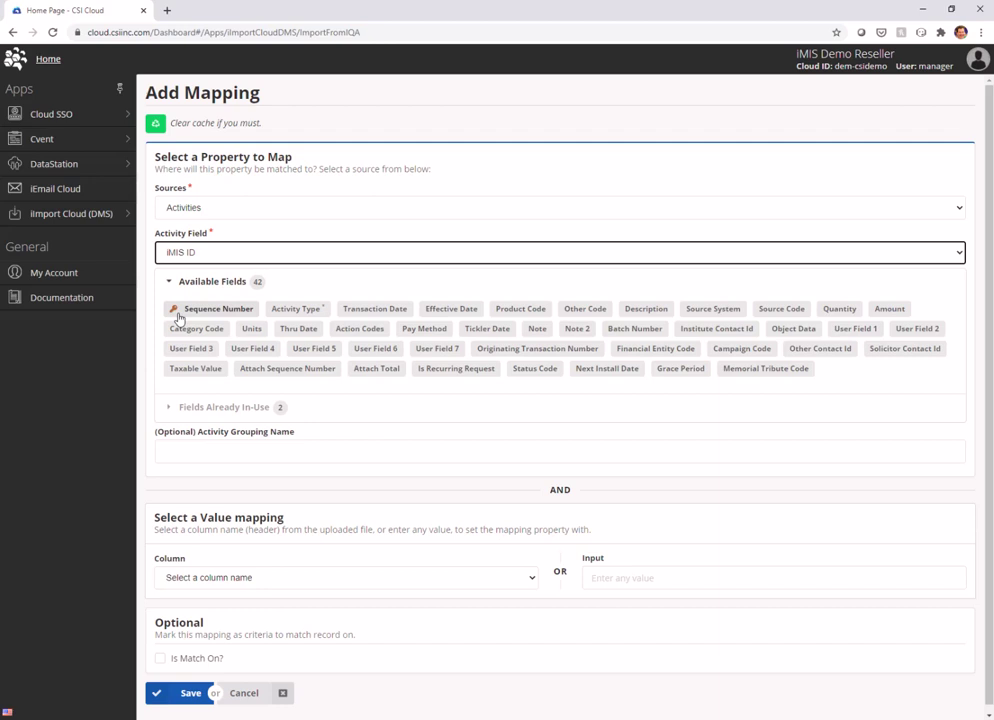
pyautogui.click(261, 580)
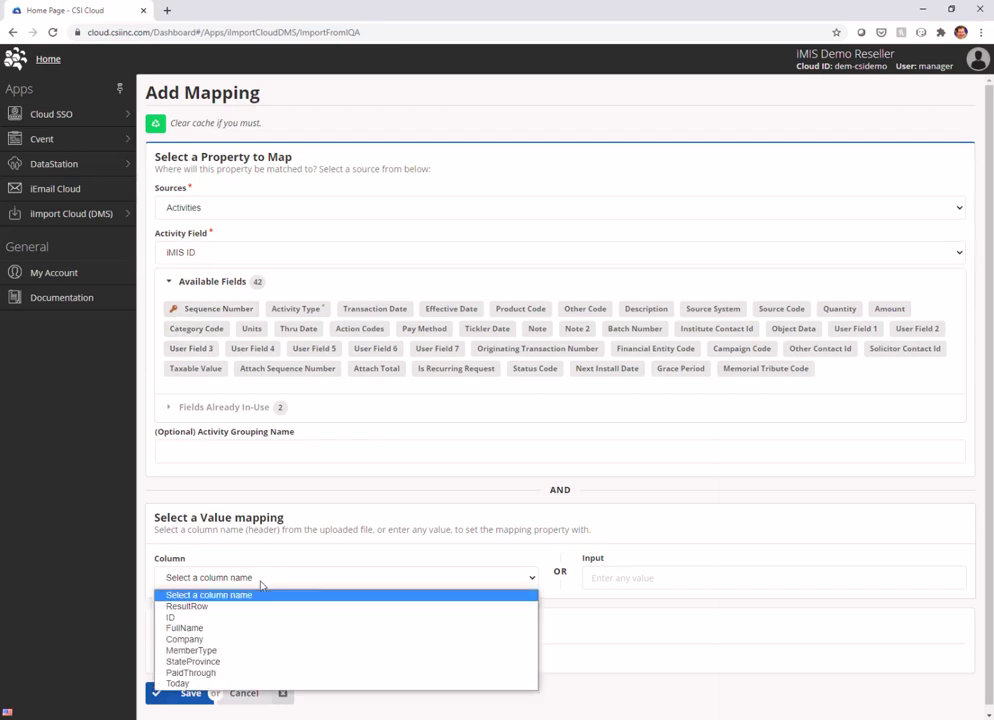
pyautogui.click(223, 619)
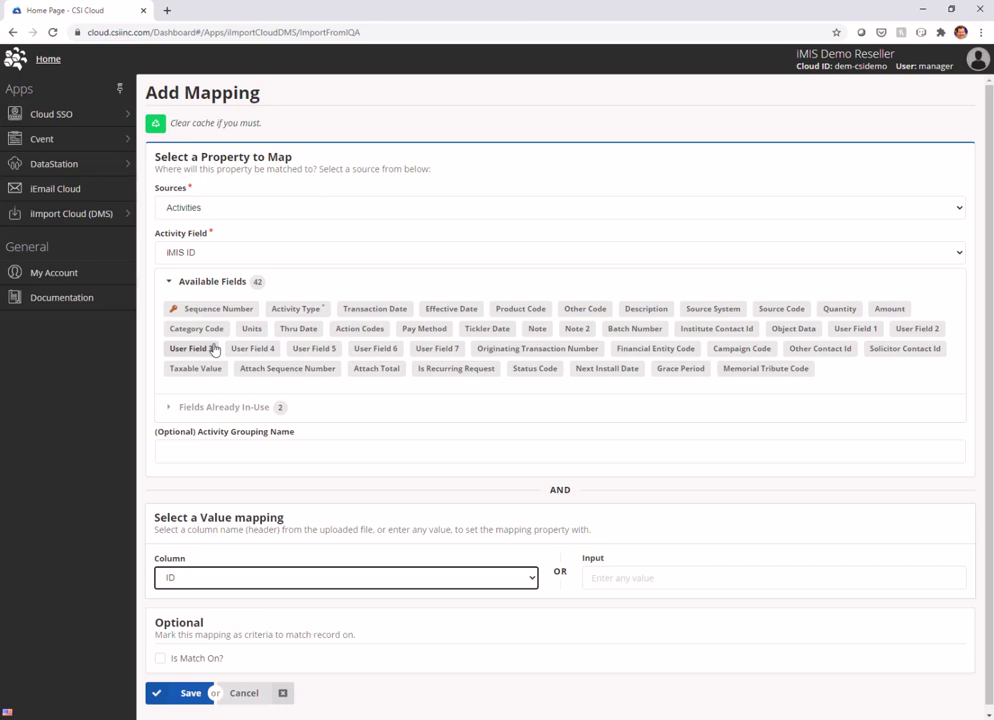
pyautogui.click(160, 659)
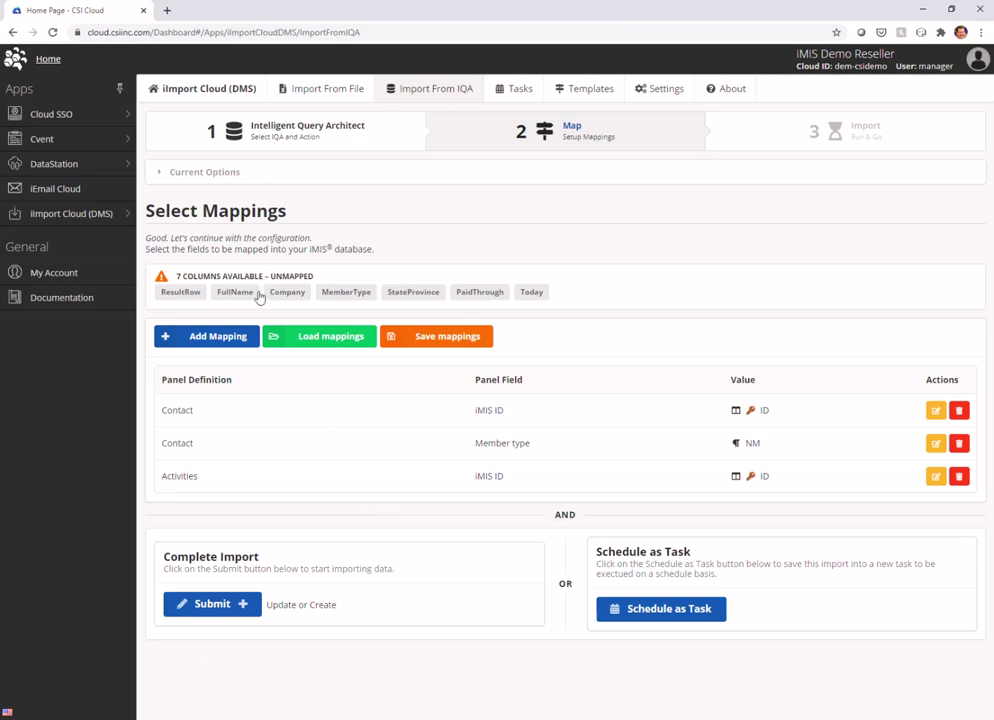
# Step: Save an Activities mapping with Activity Type fixed to DROP and Is Match On ticked
pyautogui.click(204, 342)
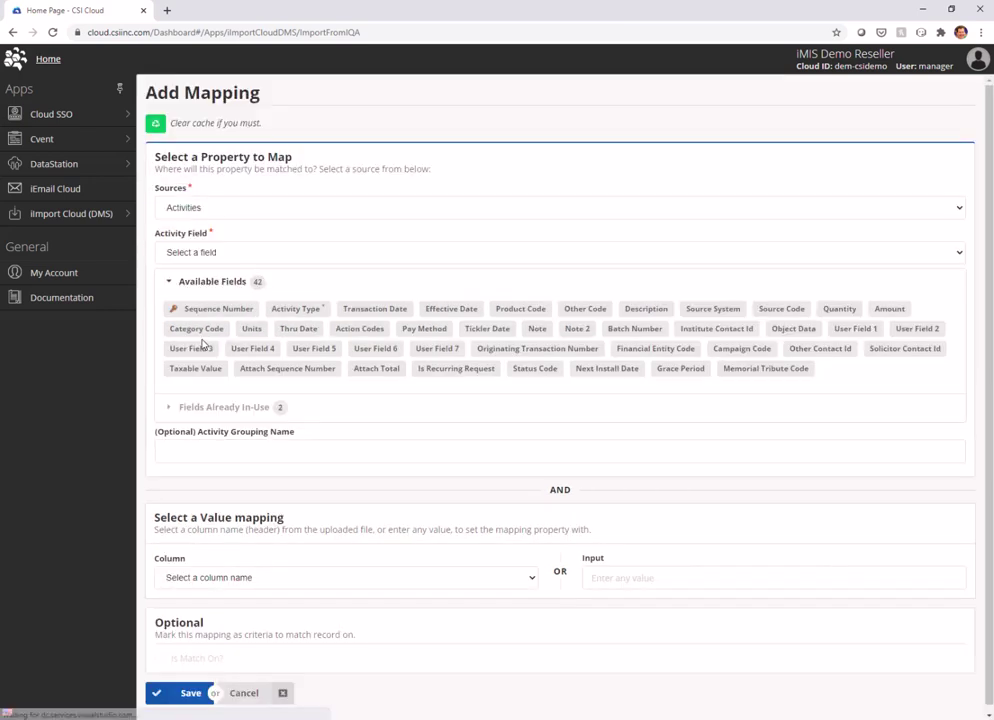
pyautogui.click(212, 256)
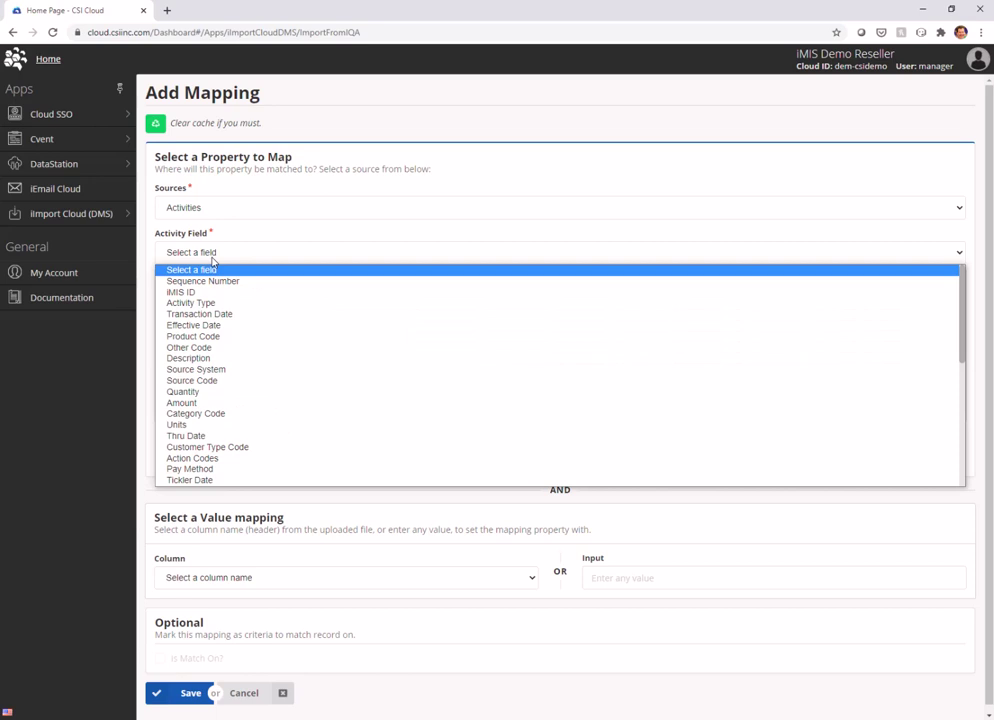
pyautogui.click(219, 306)
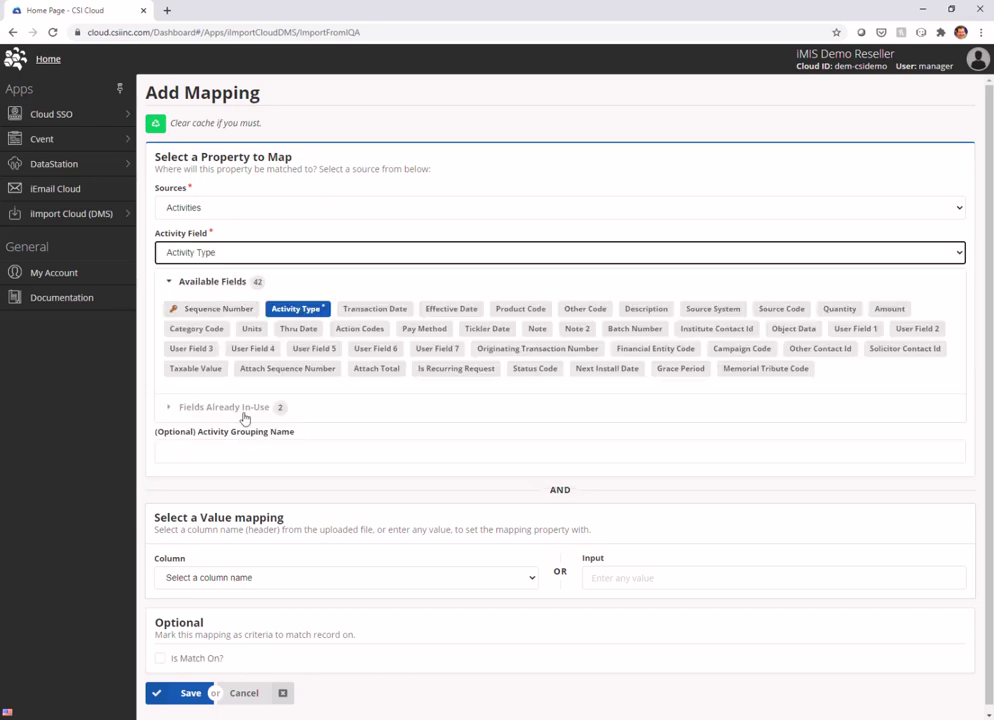
pyautogui.click(617, 578)
pyautogui.write('DROP')
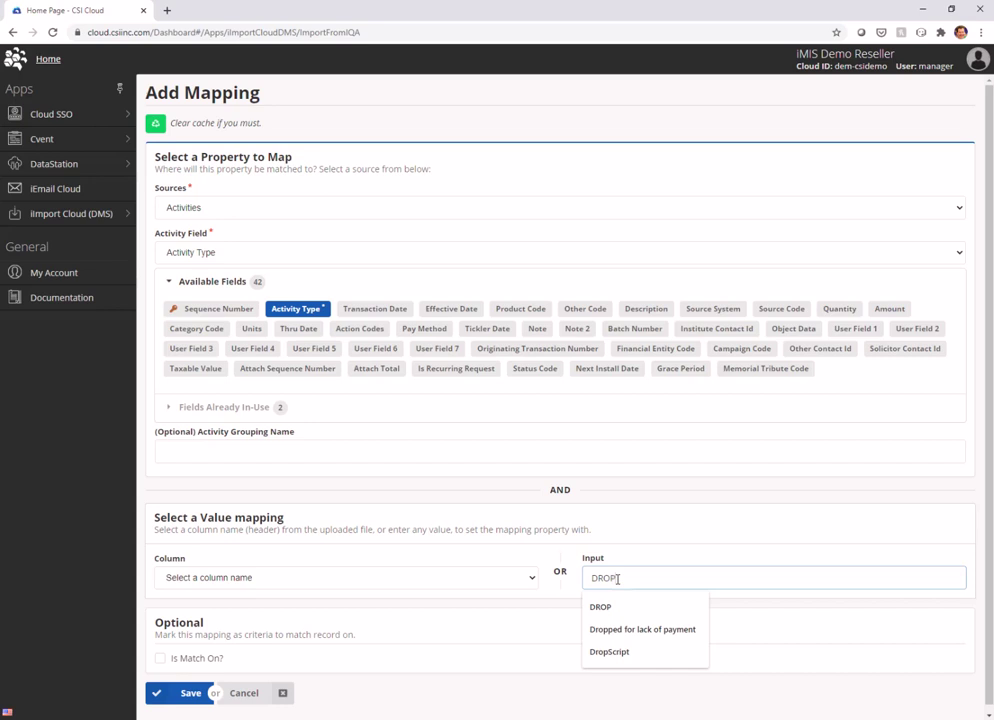
pyautogui.click(160, 658)
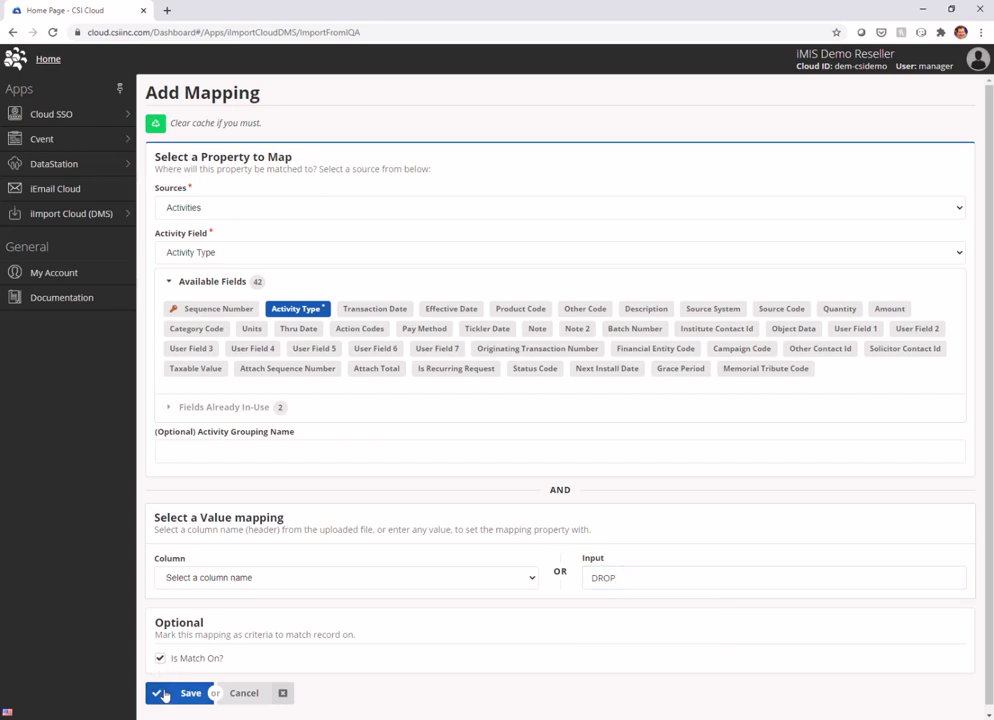
pyautogui.click(165, 694)
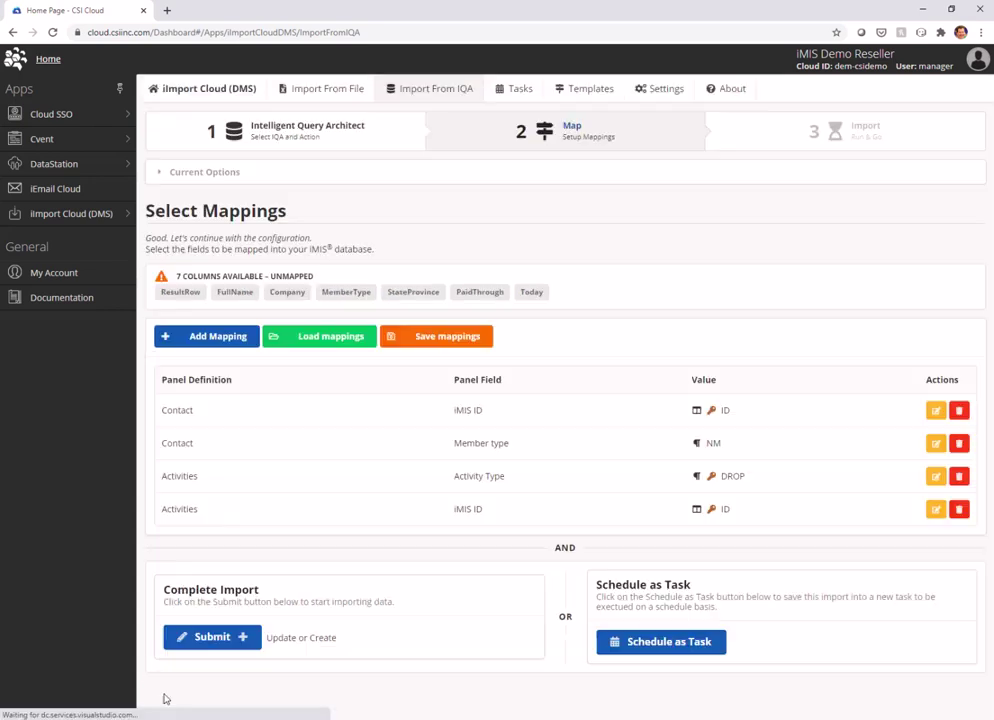
# Step: Save a mapping from the PaidThrough column to Activities Effective Date, flagged Is Match On
pyautogui.click(207, 340)
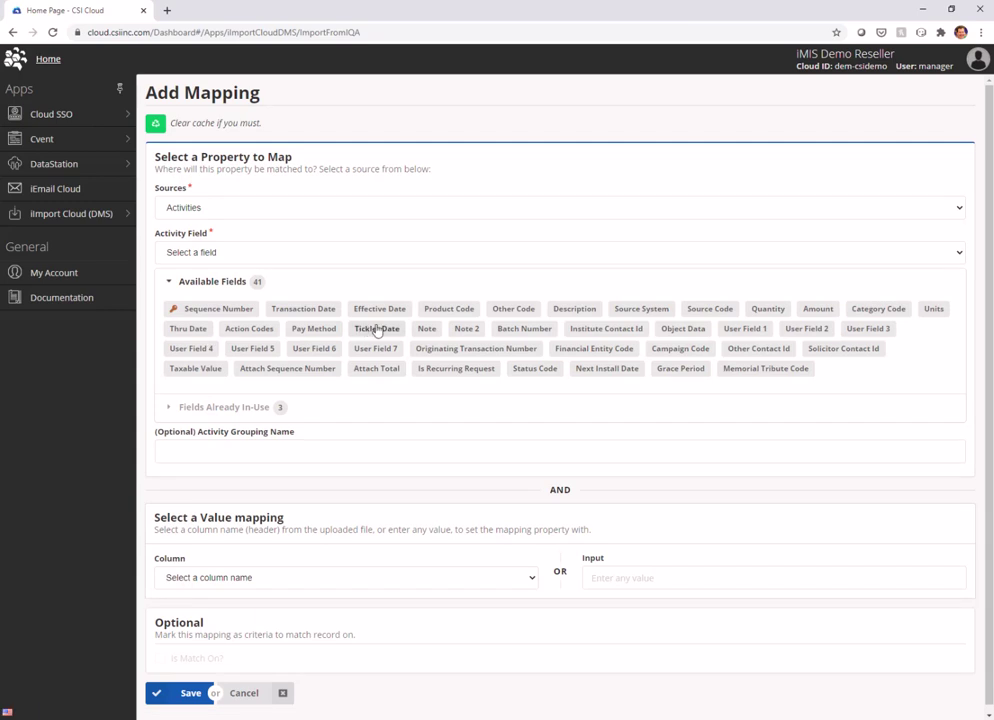
pyautogui.click(332, 252)
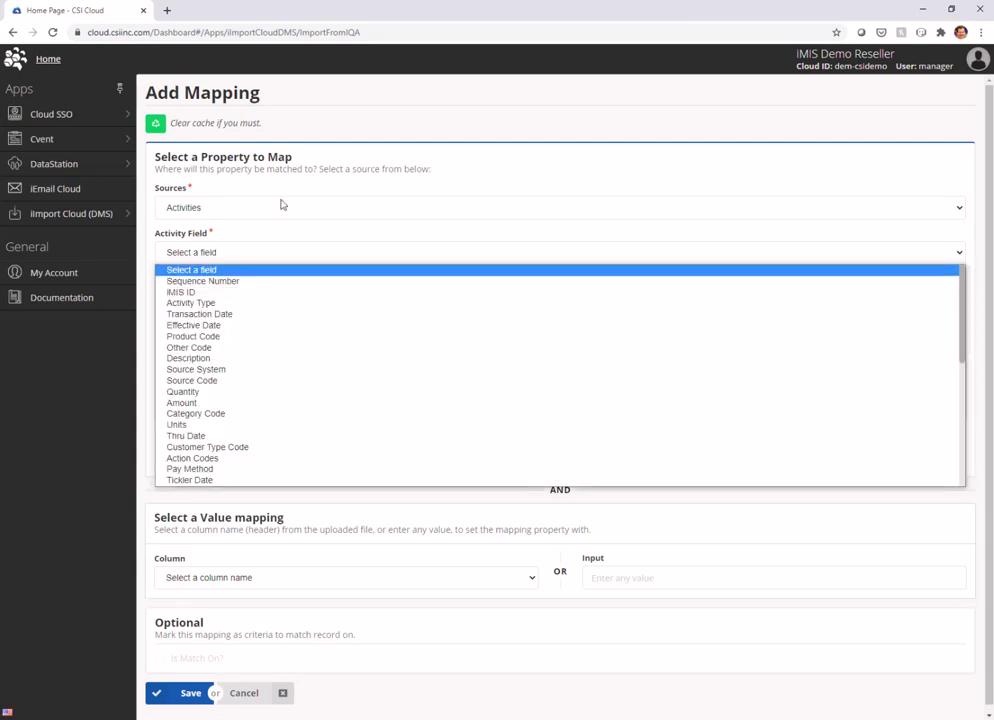
pyautogui.click(200, 325)
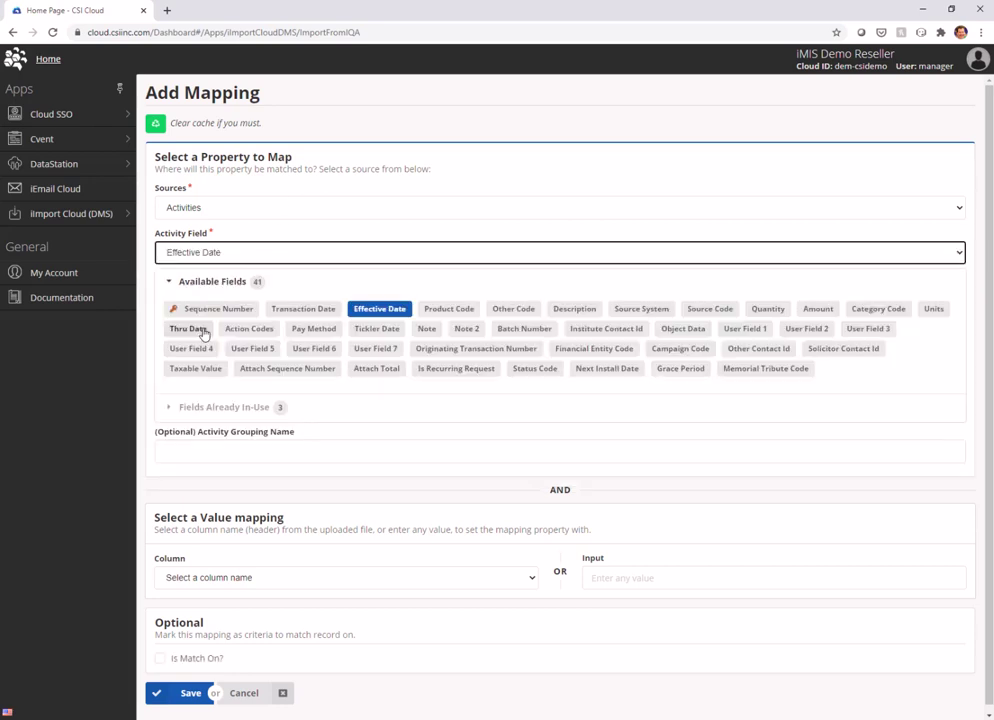
pyautogui.click(284, 579)
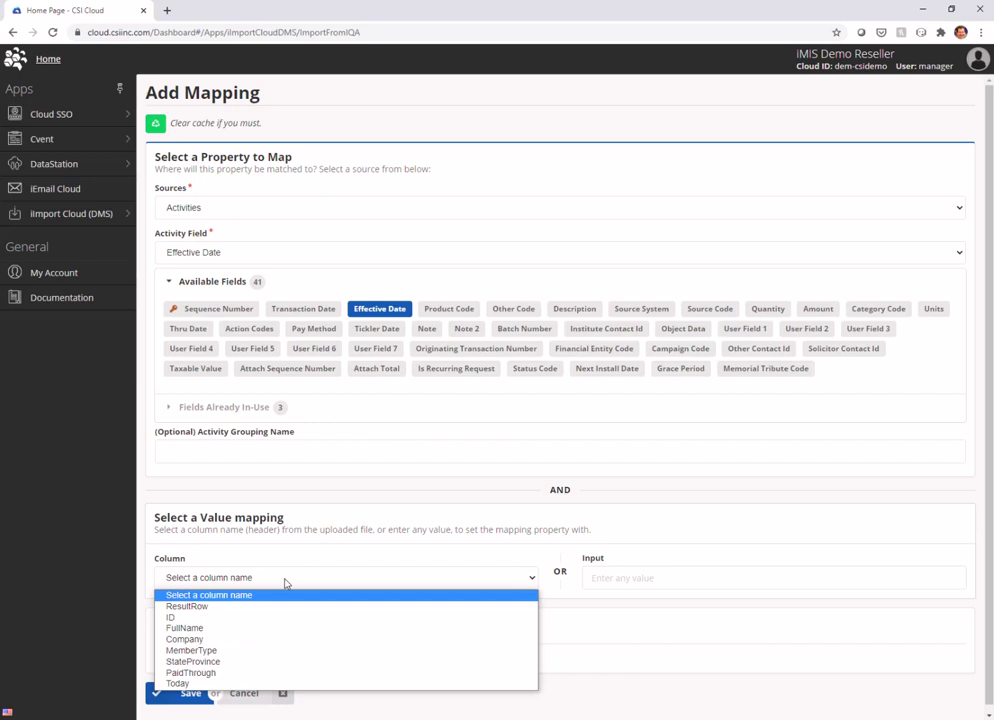
pyautogui.click(186, 674)
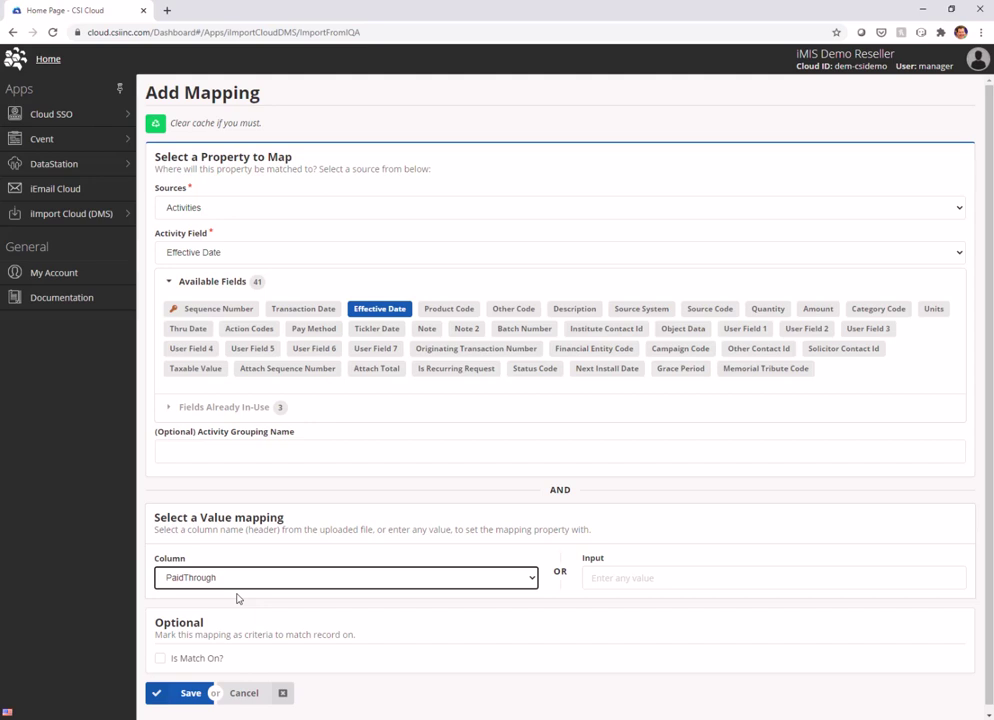
pyautogui.click(159, 659)
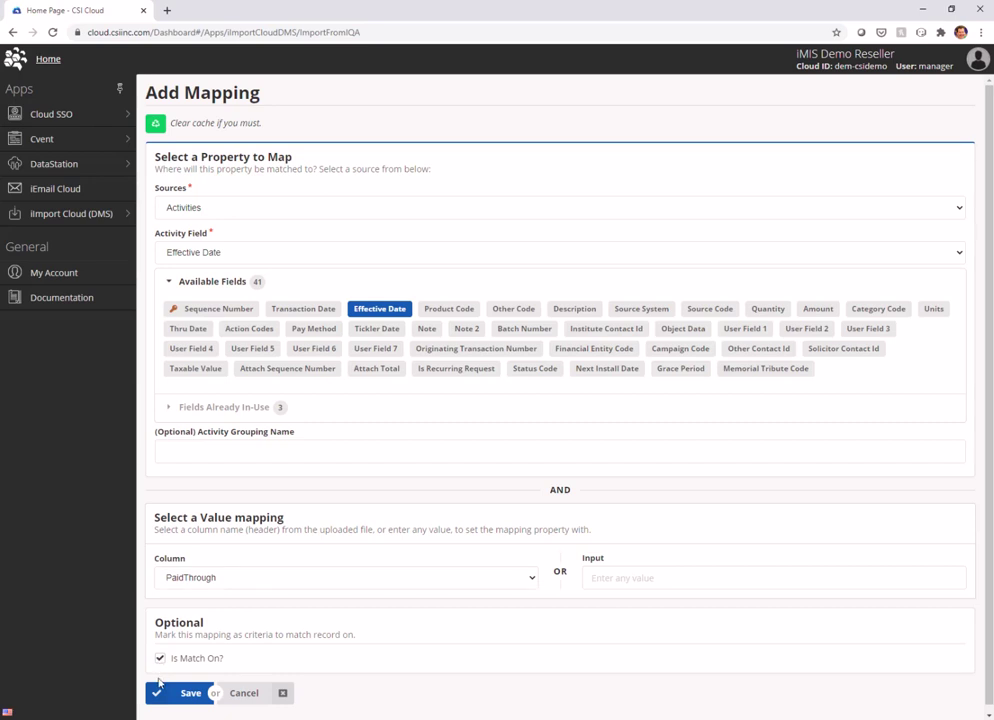
pyautogui.click(161, 690)
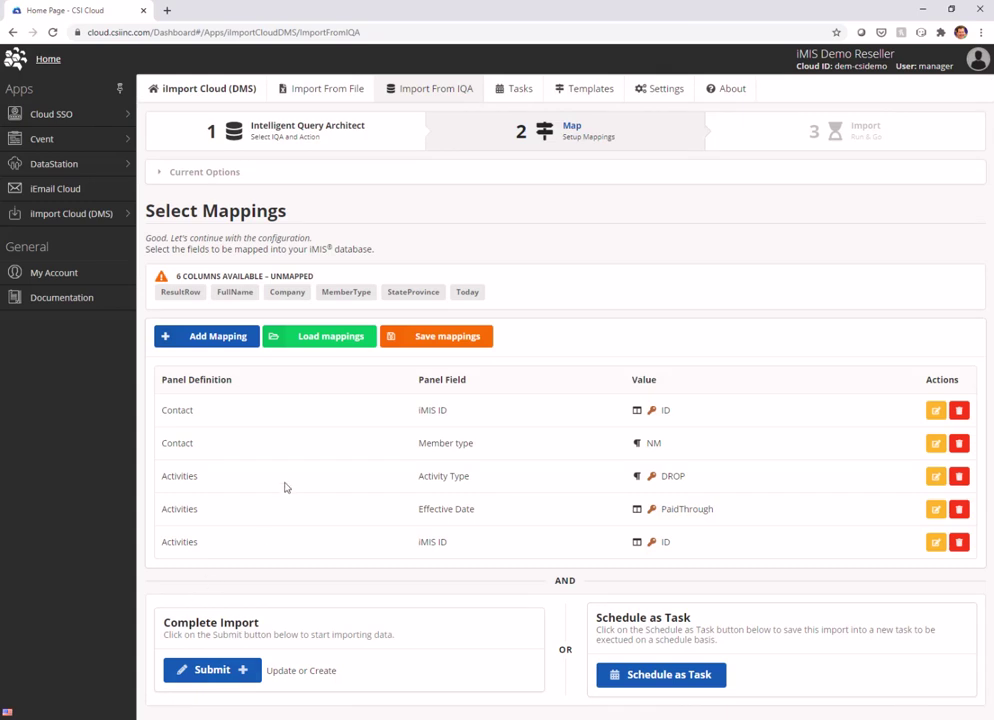
# Step: Save an Activities Description mapping with the fixed text 'Dropped for lack of payment'
pyautogui.click(209, 336)
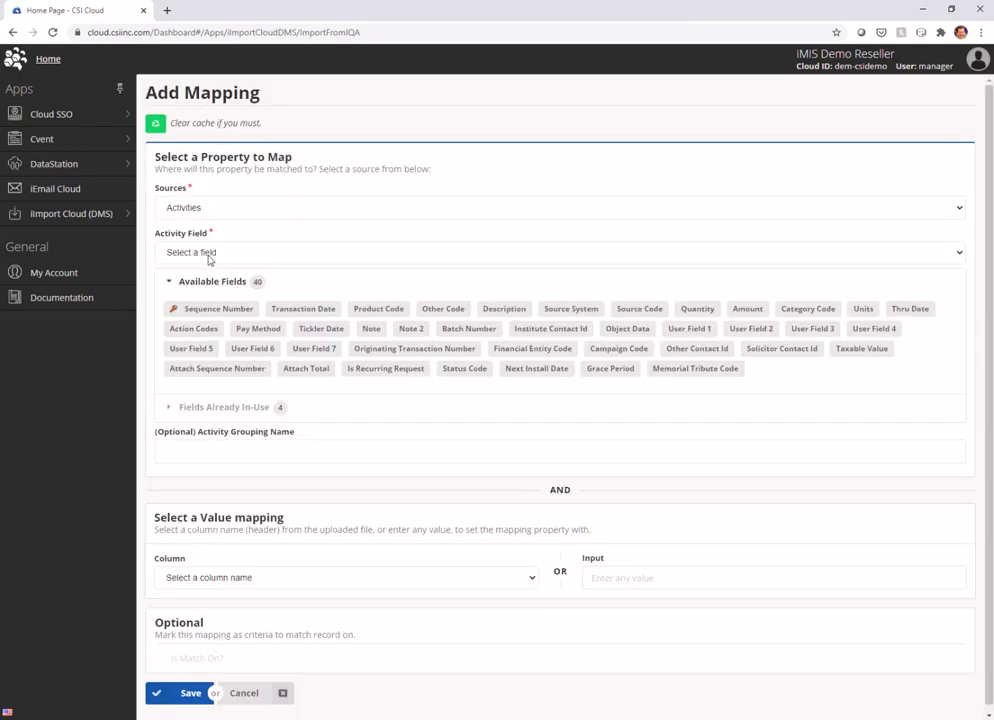
pyautogui.click(172, 252)
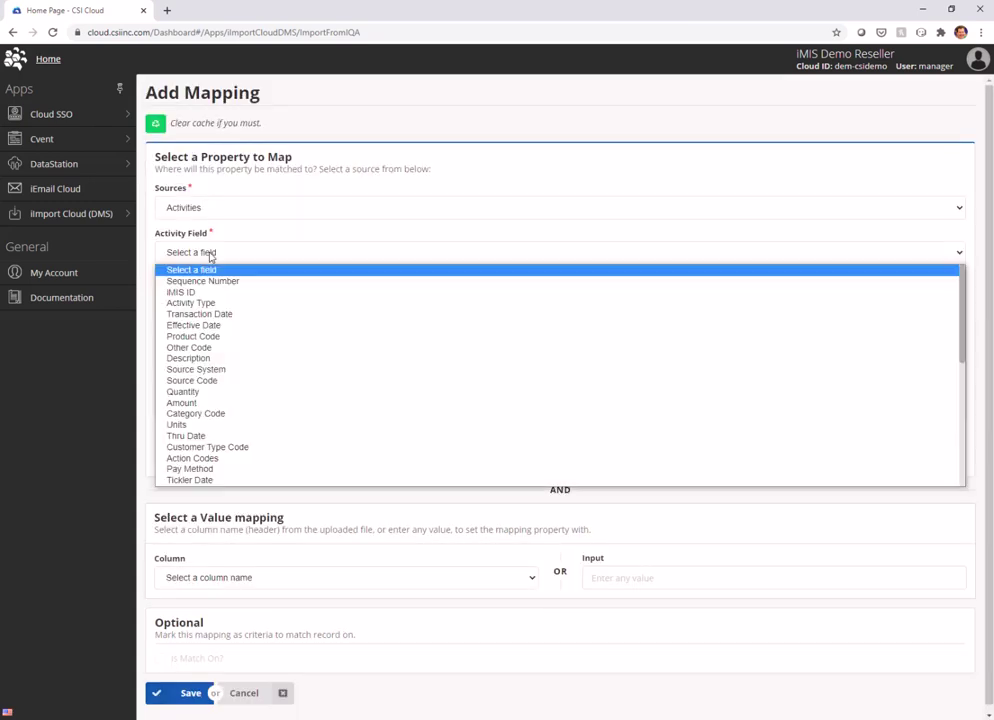
pyautogui.click(189, 358)
pyautogui.click(640, 578)
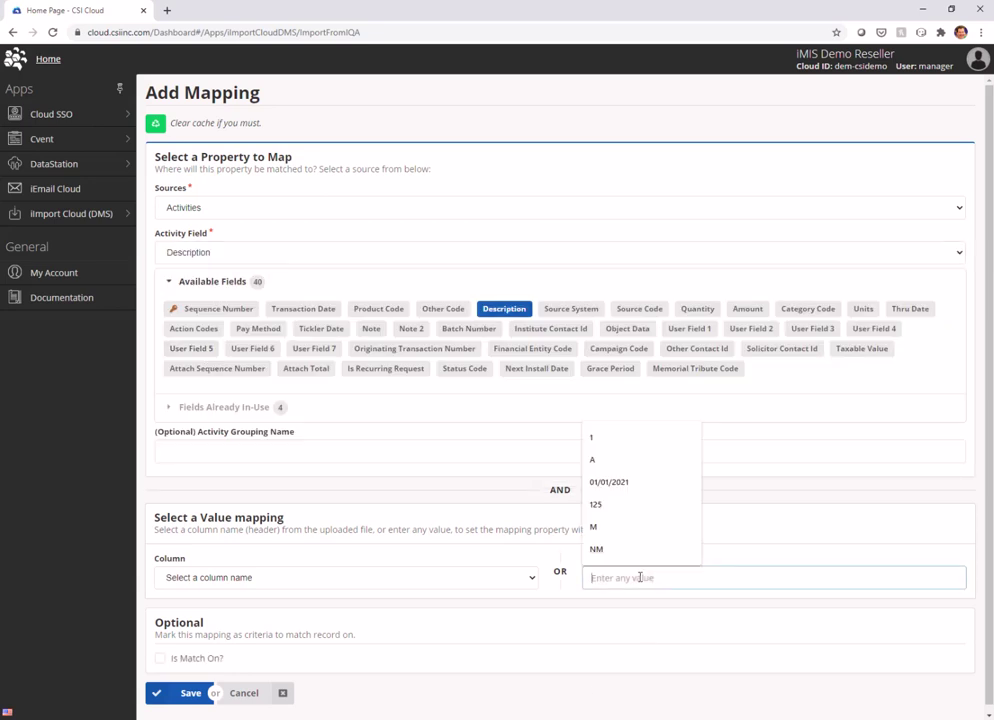
pyautogui.write('Dropped for la')
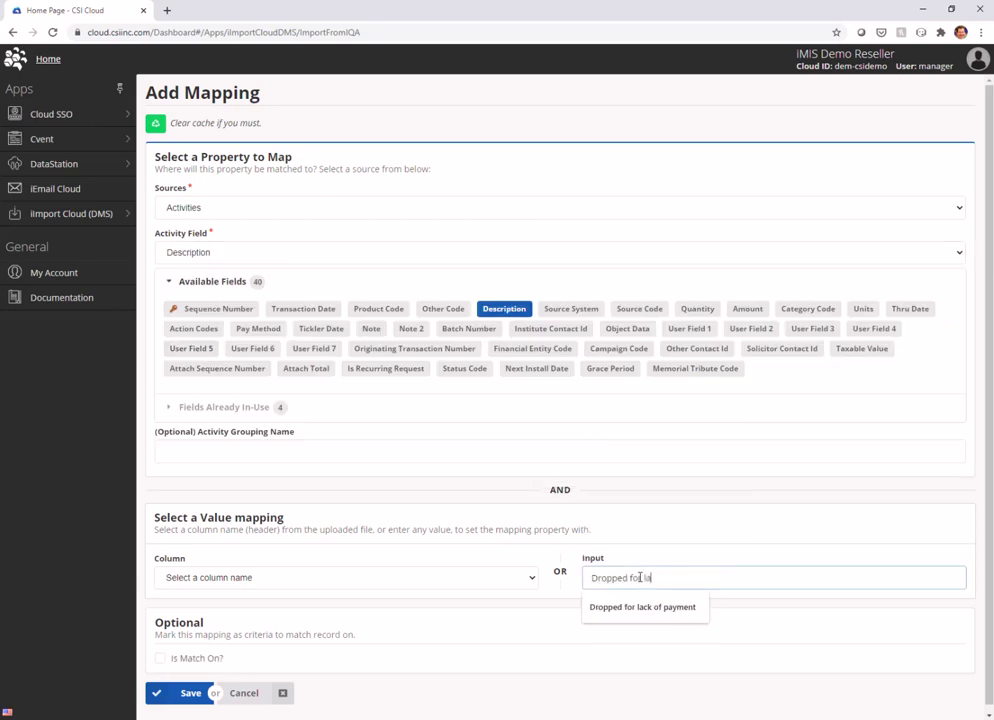
pyautogui.write('ck of payment')
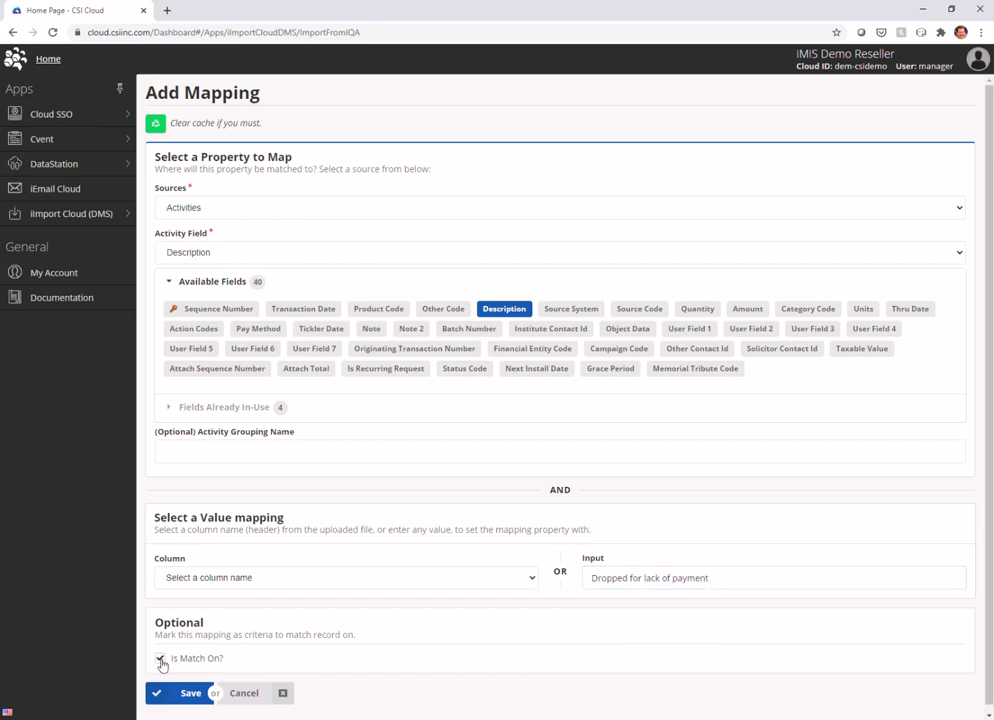
pyautogui.click(160, 659)
pyautogui.click(185, 693)
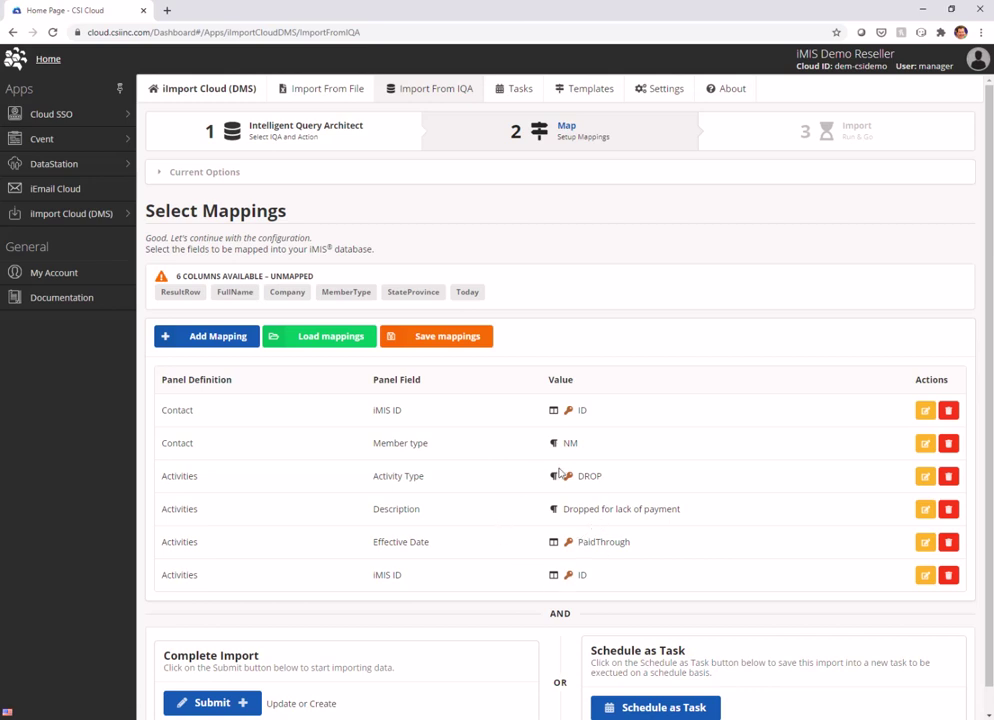
# Step: Start a mappings template and type the name 'Demo of MEeber Drops and A' so far
pyautogui.click(424, 340)
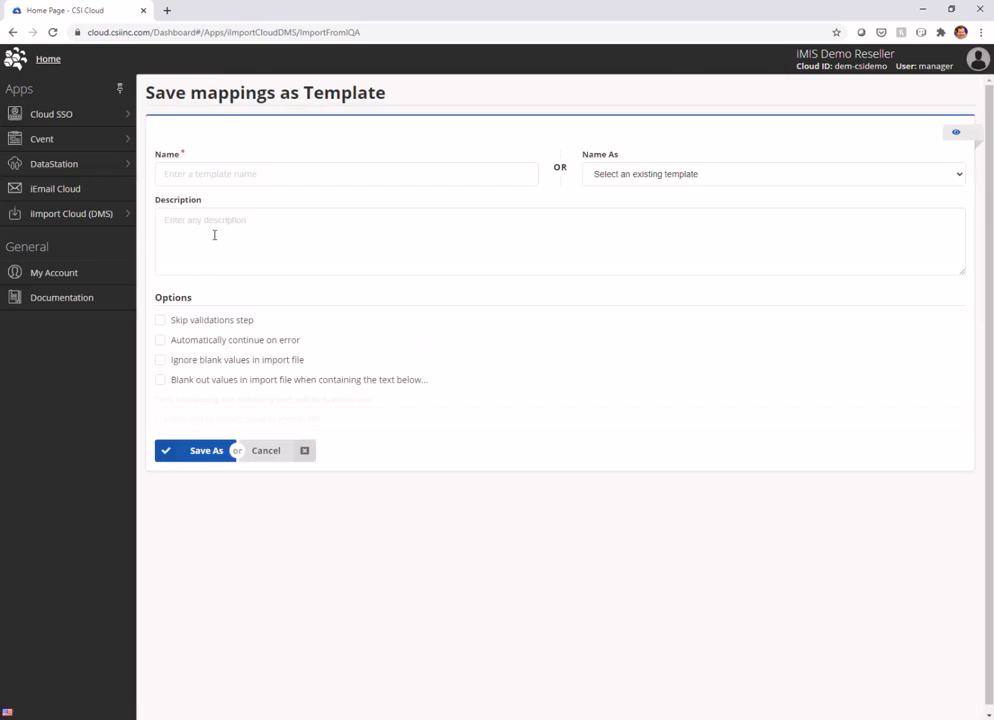
pyautogui.click(252, 175)
pyautogui.write('De')
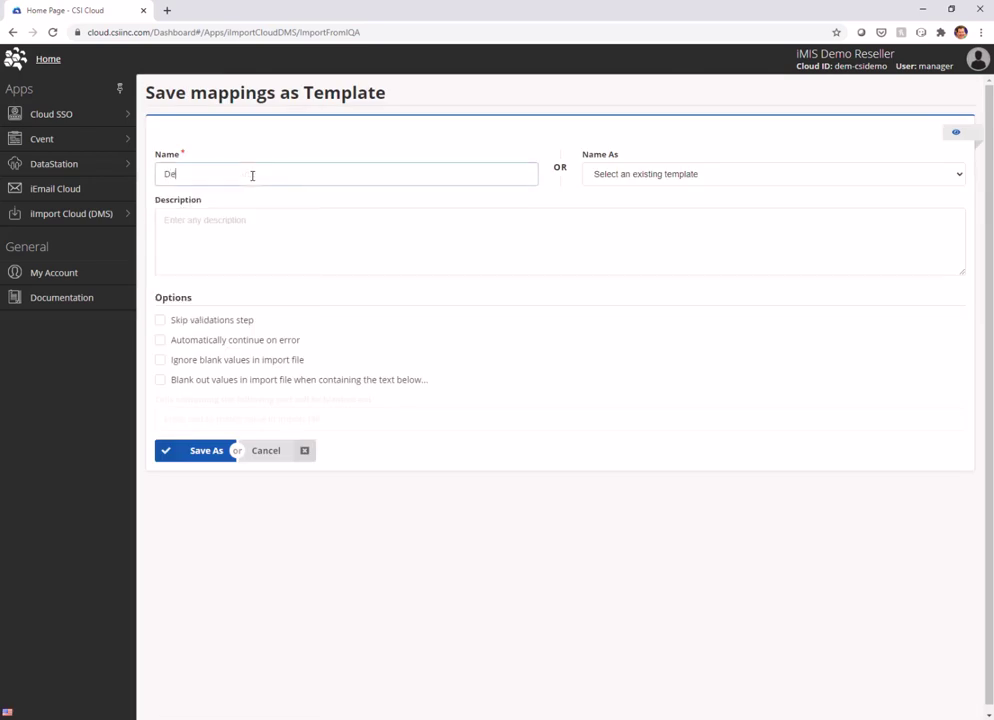
pyautogui.write('mo of MEeber Drops and A')
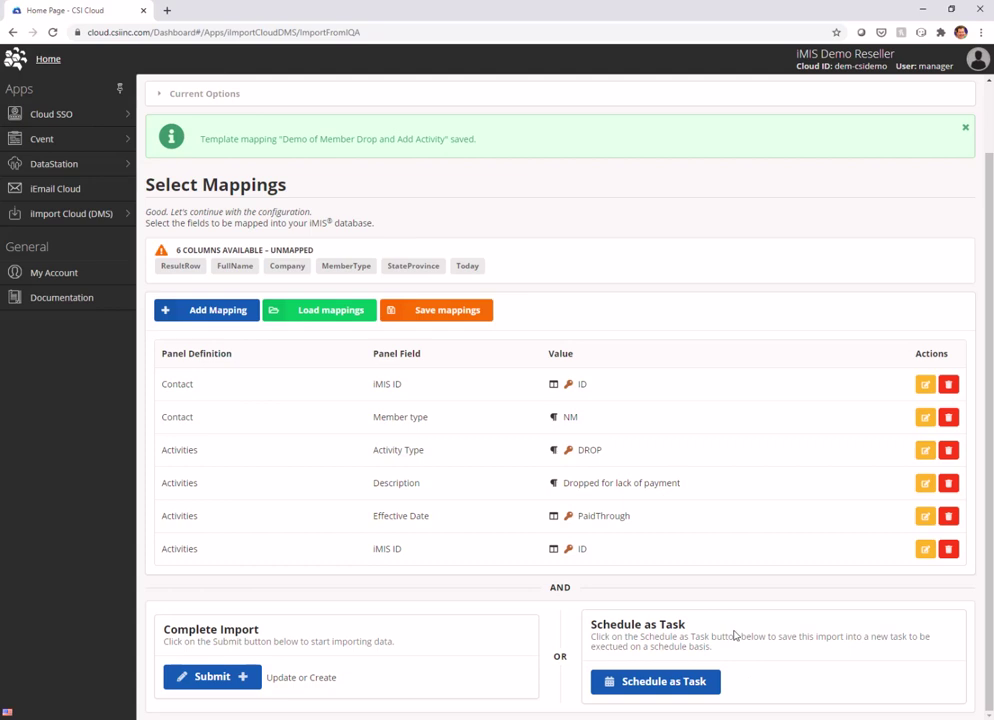
# Step: Submit the import, review the Validate Import page, and run Continue with Update or Create
pyautogui.click(198, 677)
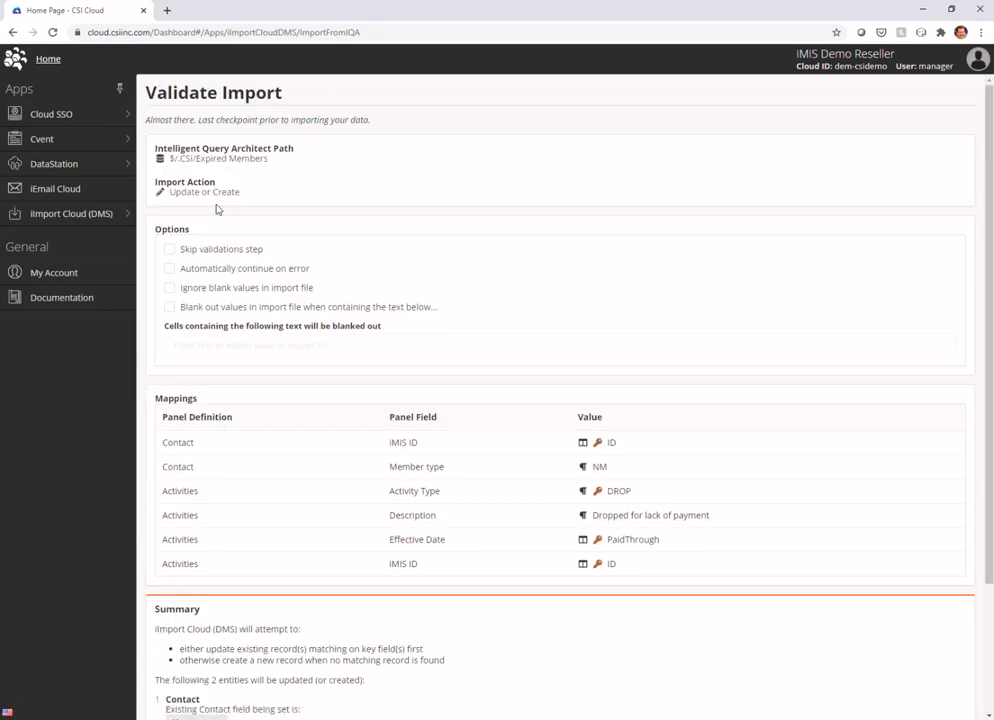
pyautogui.scroll(-3, 315, 443)
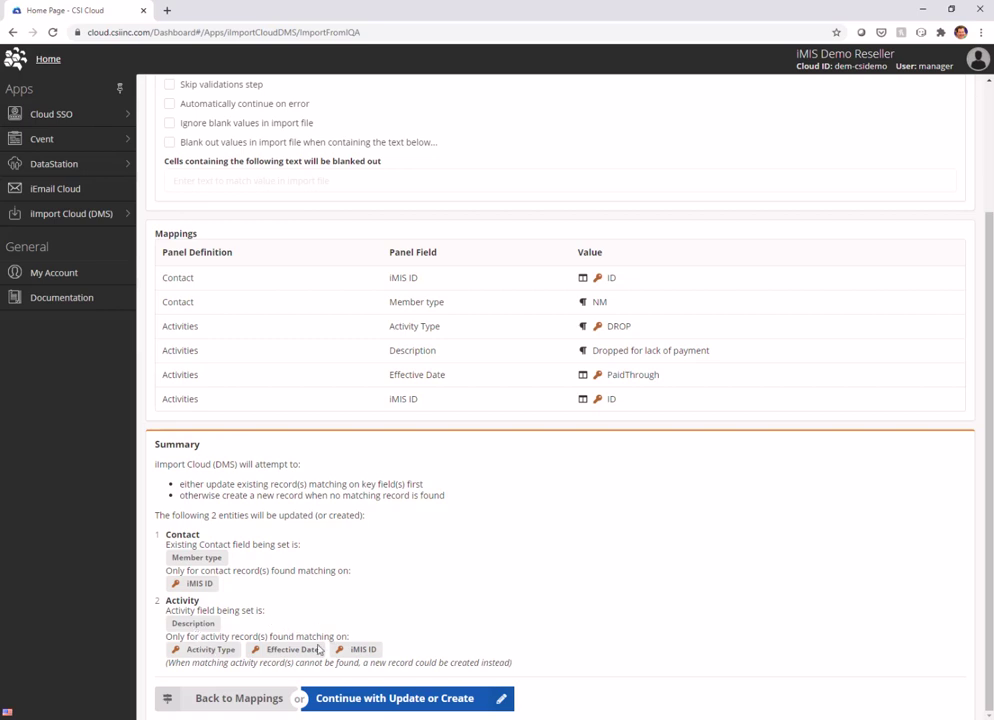
pyautogui.click(405, 702)
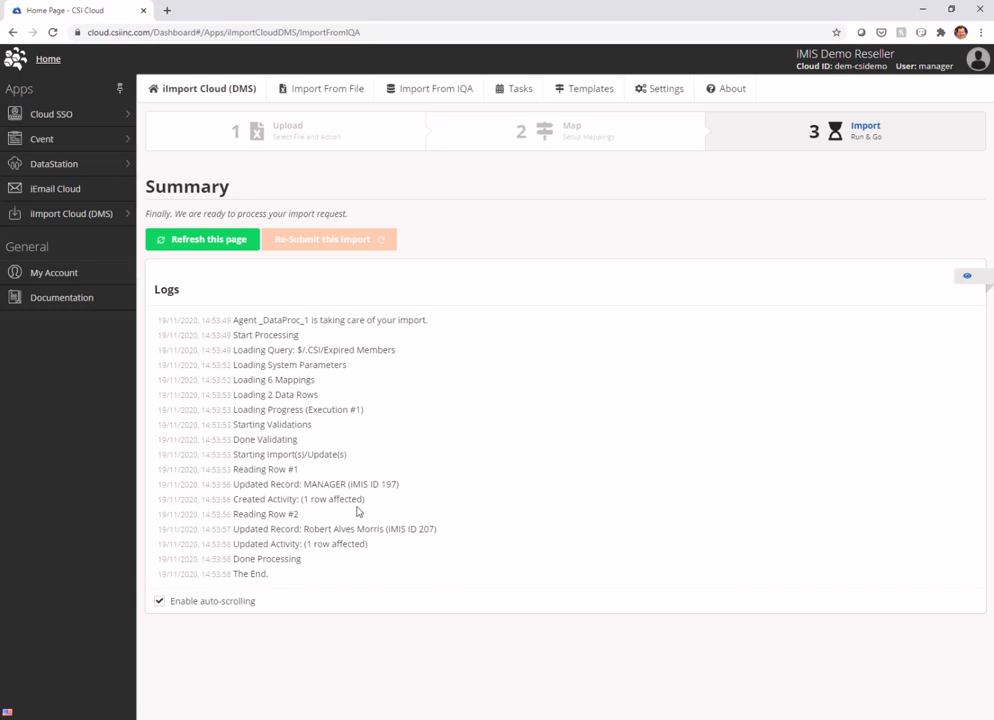
# Step: In iMIS, go to Community > Find contacts and open the updated contact from Recent contacts
pyautogui.hotkey('alt', 'Tab')
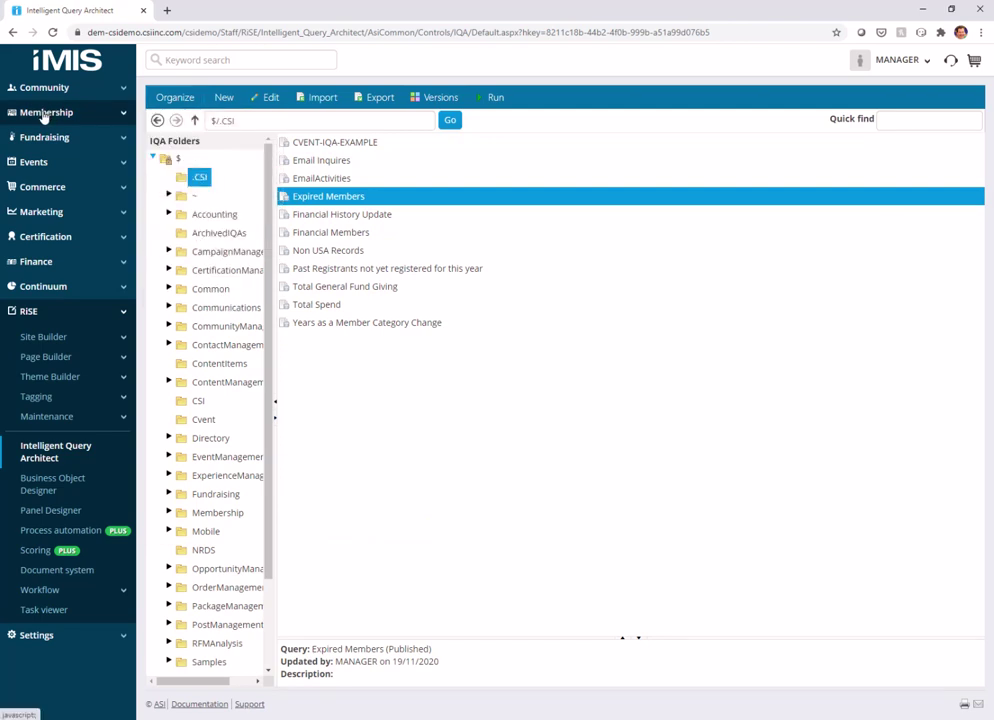
pyautogui.click(36, 87)
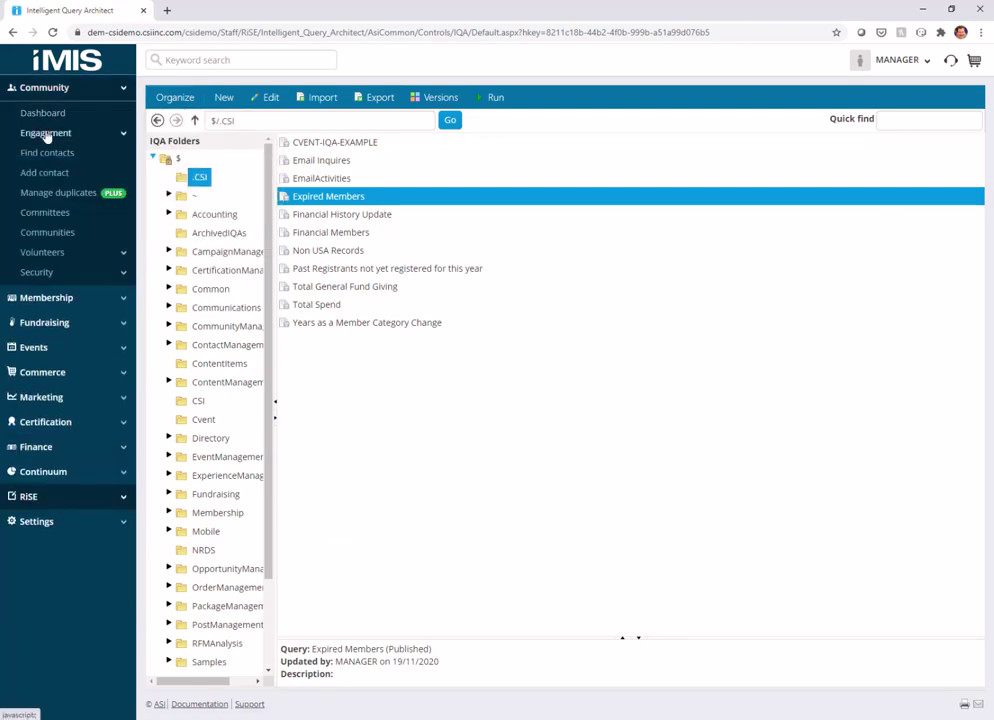
pyautogui.click(45, 155)
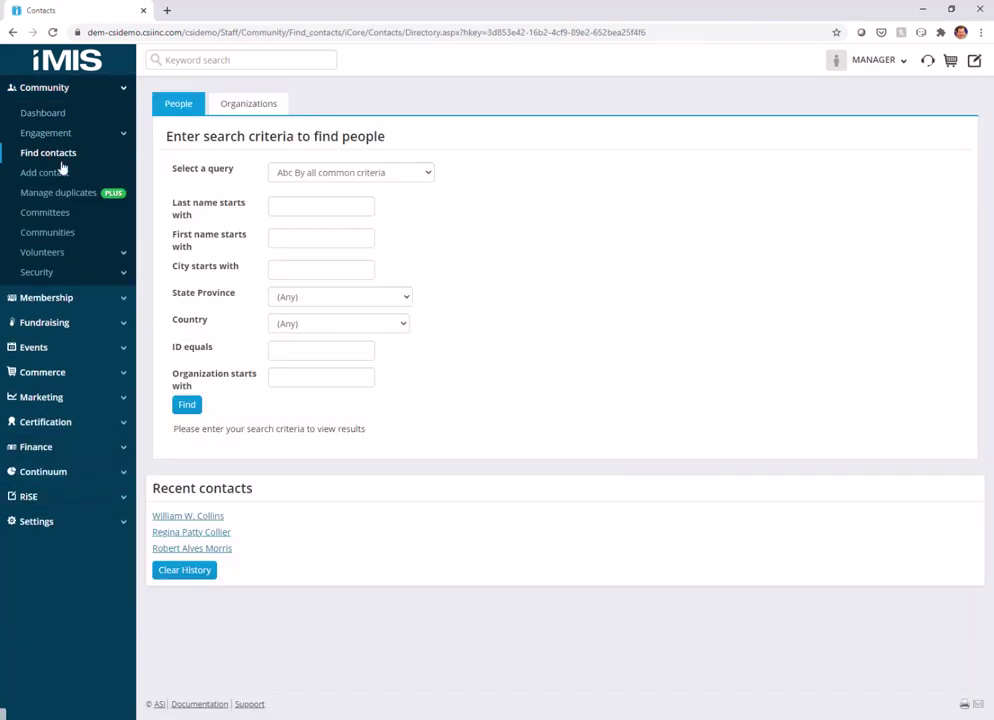
pyautogui.click(185, 550)
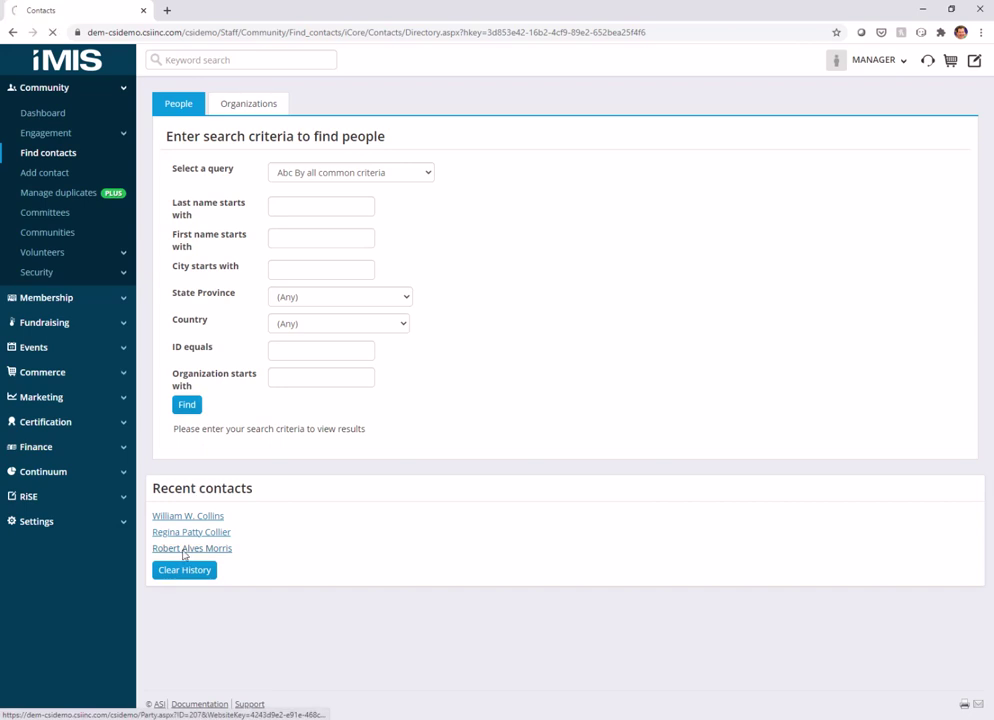